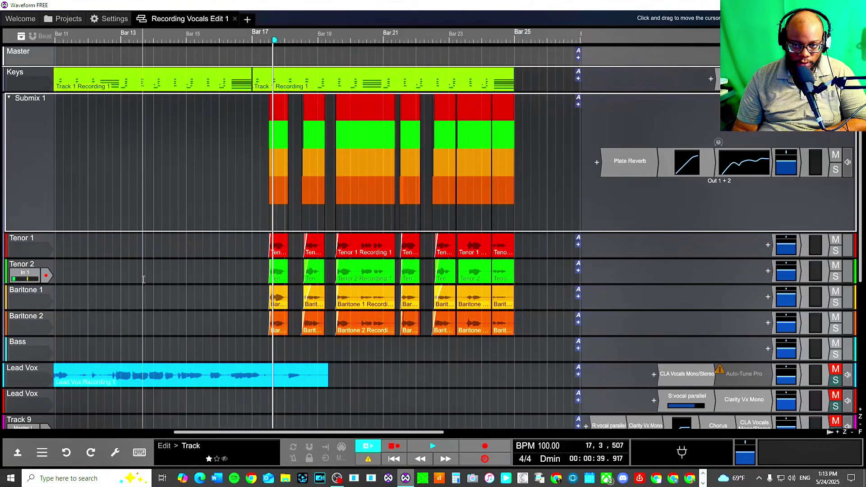
Solo the Submix 1 track and play back its vocal clips from just after bar 17
left_click(113, 276)
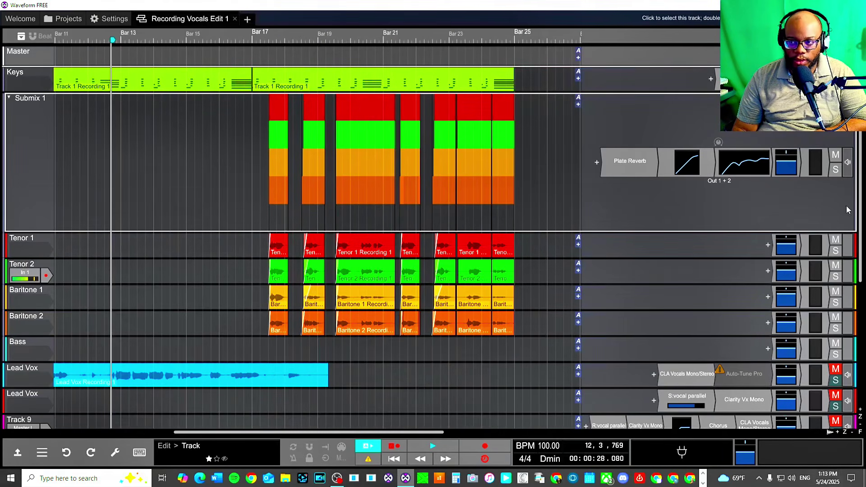
left_click(835, 155)
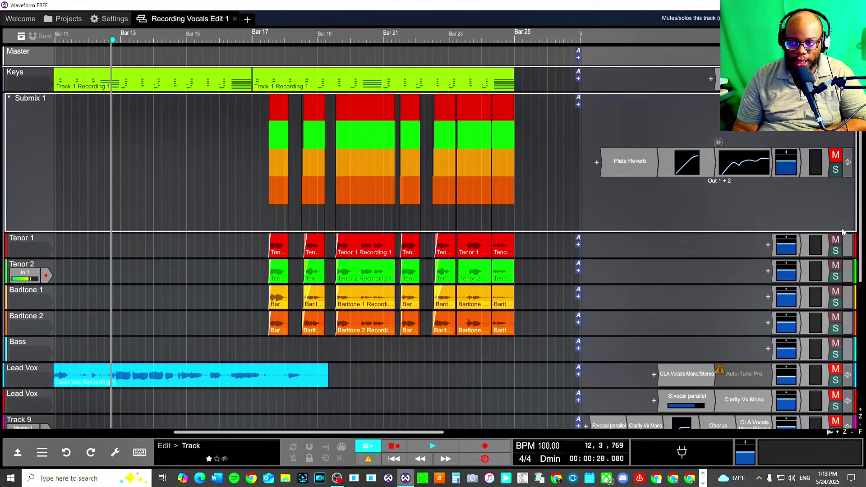
left_click(835, 169)
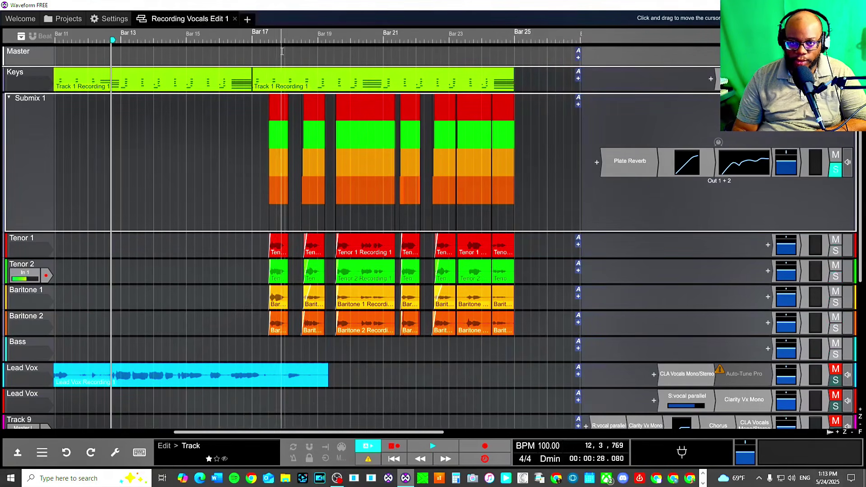
left_click(266, 43)
key("space")
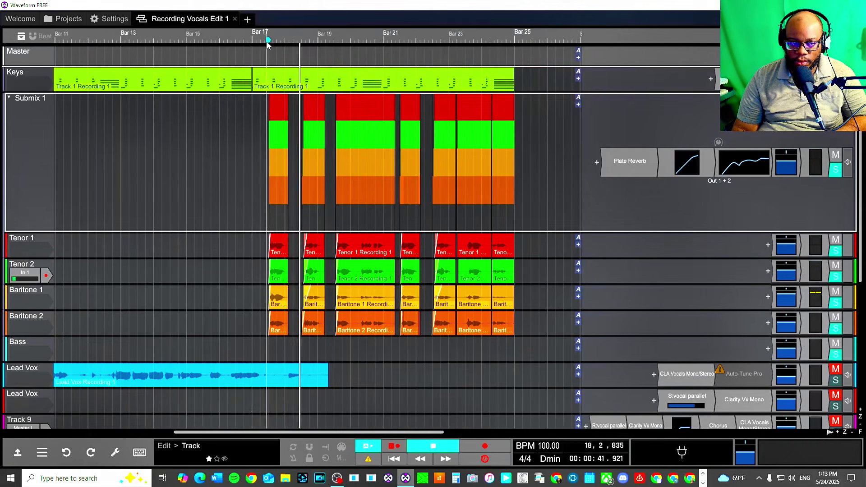
key("space")
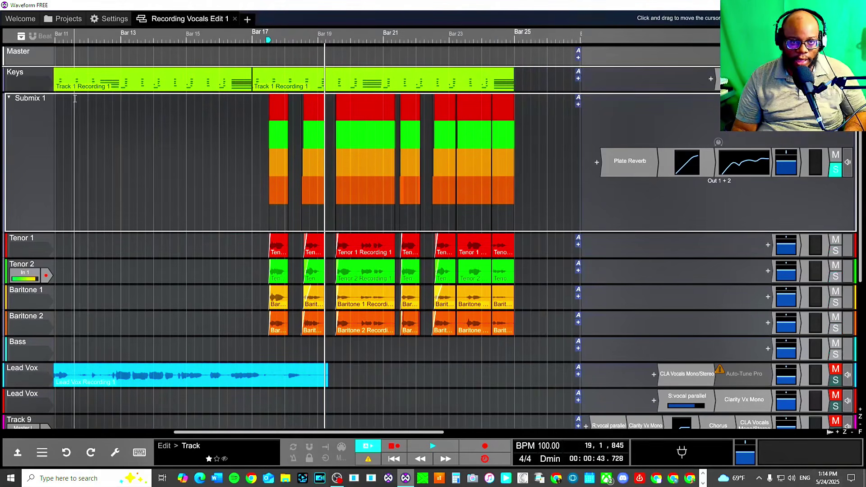
Try deleting the Submix 1 track while it still contains the vocal tracks, and undo the deletion
right_click(28, 105)
left_click(62, 153)
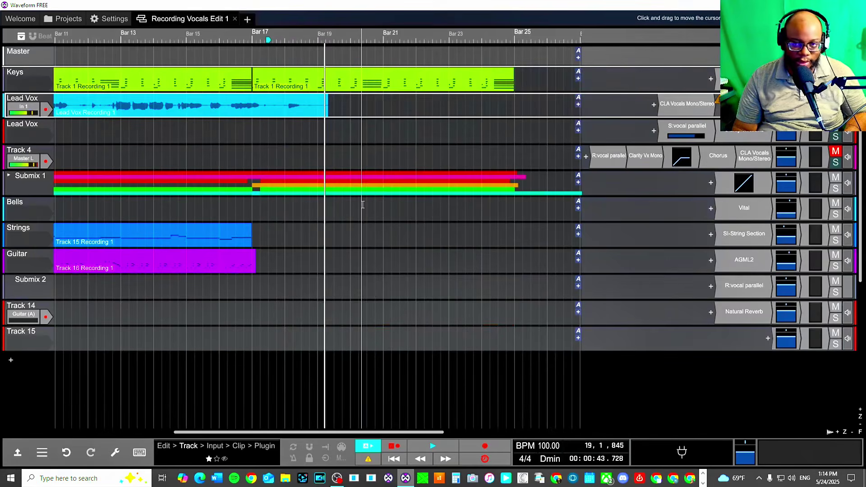
key("ctrl+z")
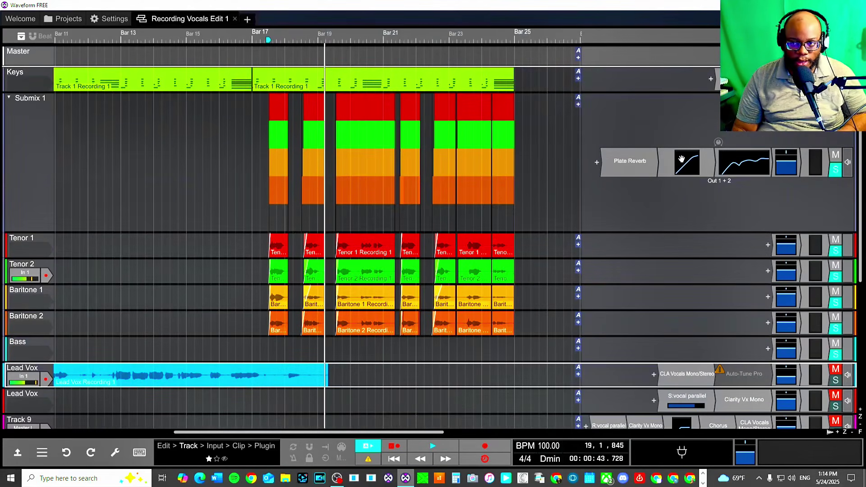
Unpack the Tenor 1, Tenor 2, Baritone 1, Baritone 2 and Bass tracks from the Submix 1 folder
left_click(45, 239)
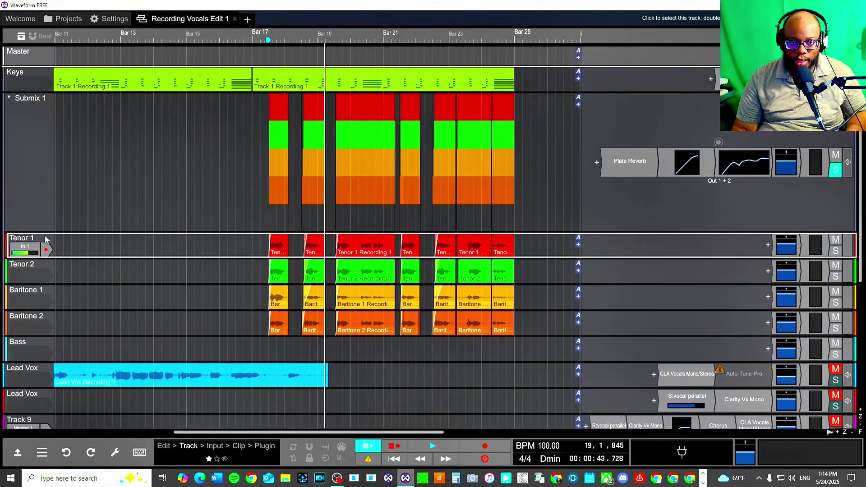
left_click(39, 319, "shift")
left_click(39, 345, "shift")
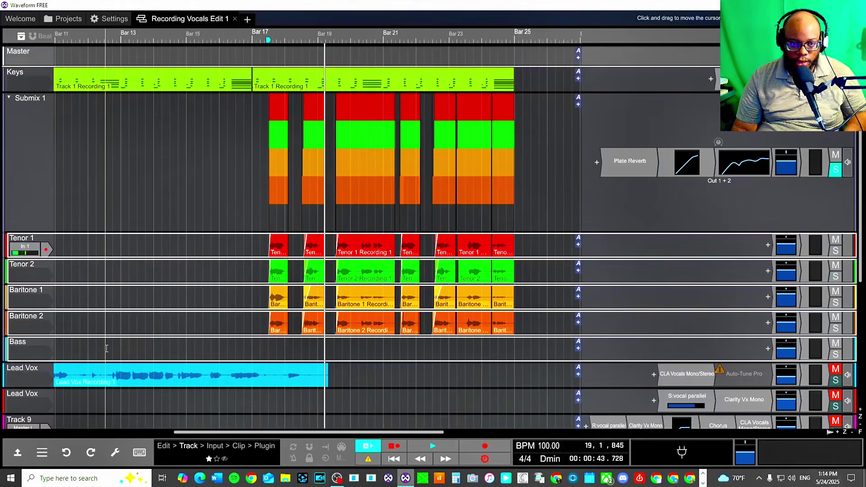
right_click(620, 240)
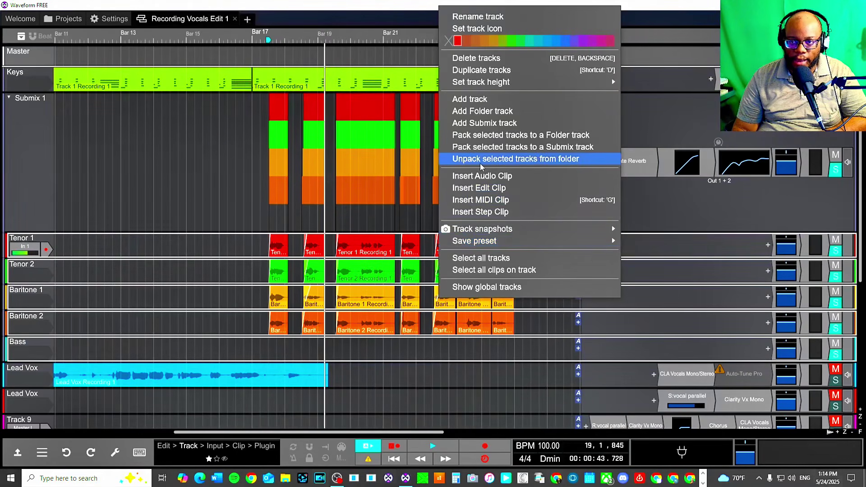
left_click(545, 161)
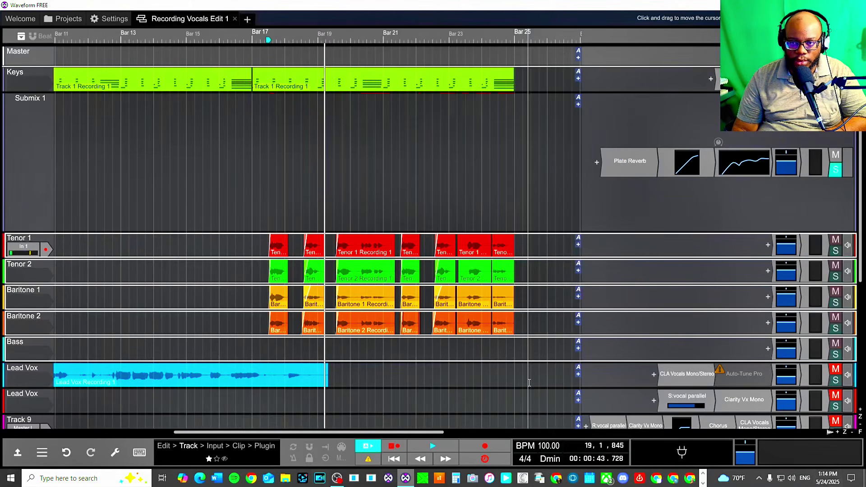
left_click(118, 188)
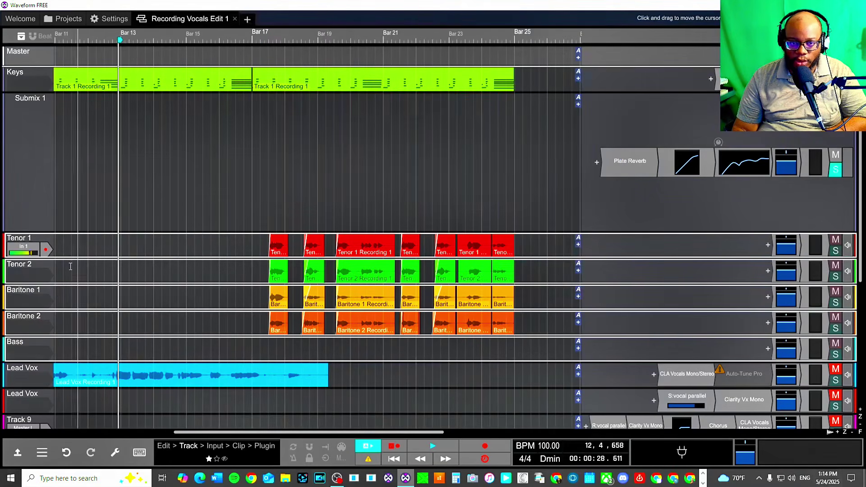
Turn off solo on the emptied Submix 1 track and mute it
left_click(25, 101)
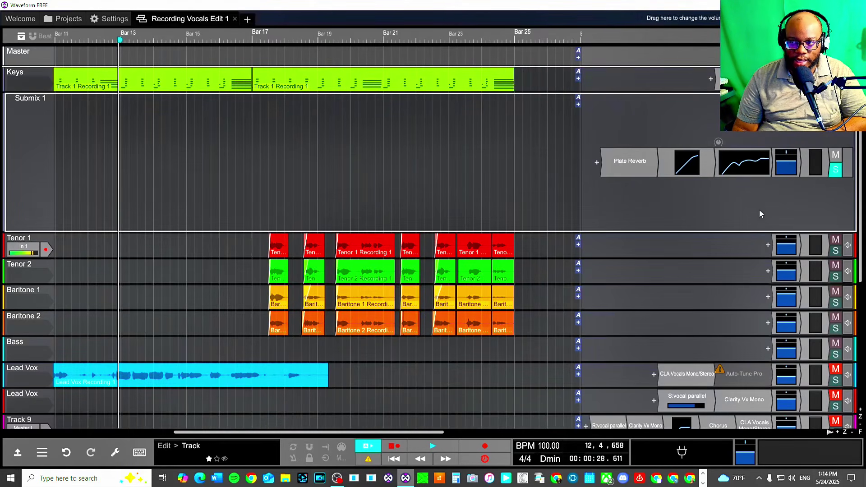
right_click(27, 100)
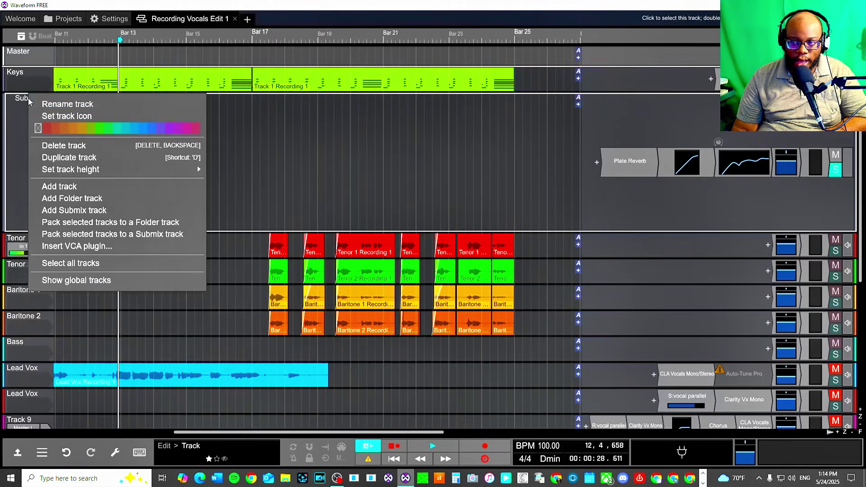
key("Escape")
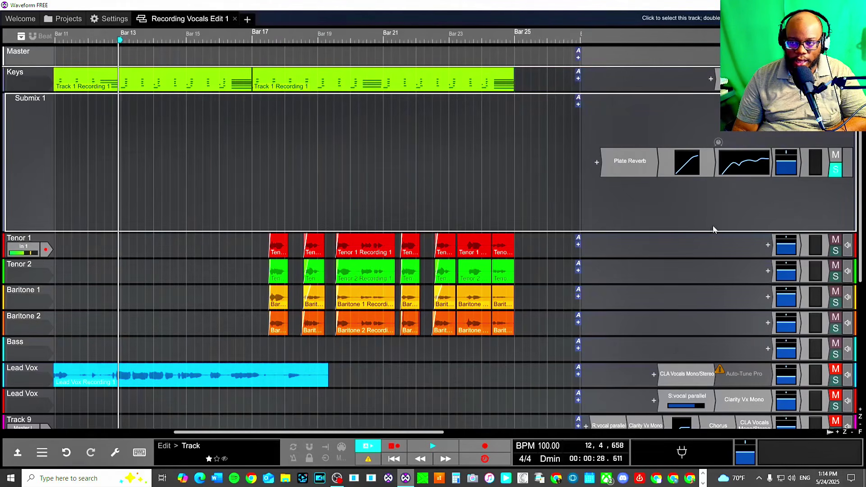
left_click(834, 172)
left_click(835, 174)
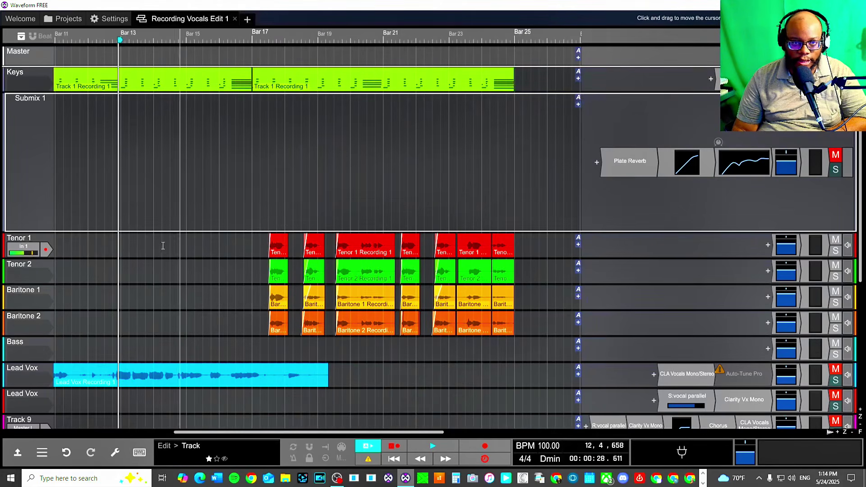
right_click(18, 107)
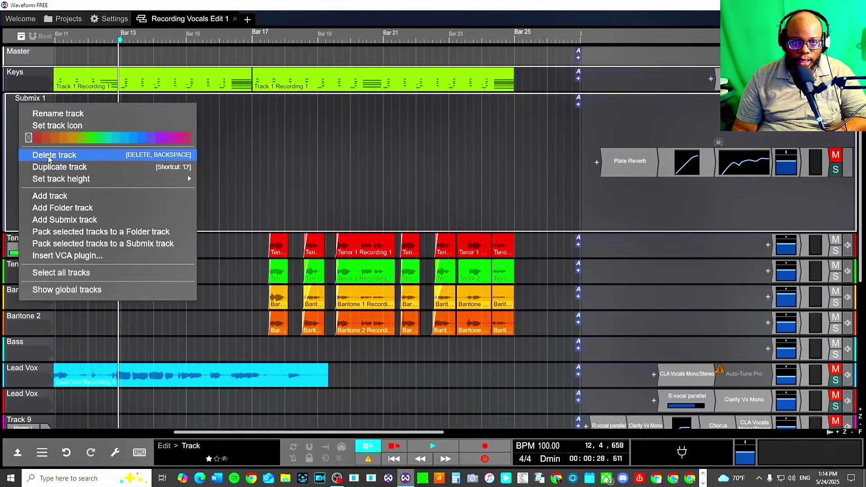
mouse_move(68, 180)
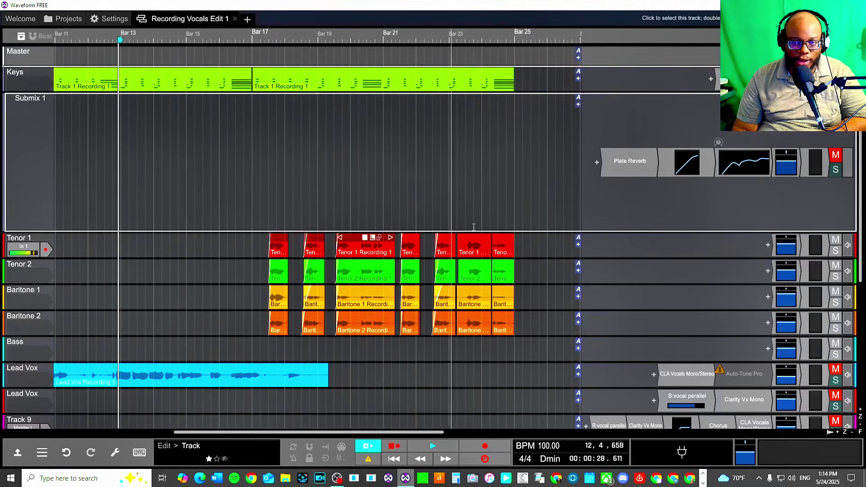
left_click(20, 240)
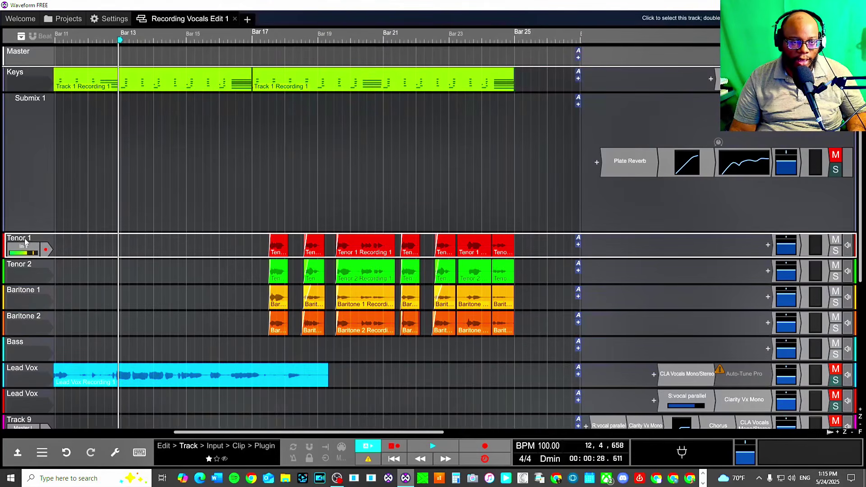
left_click(31, 299)
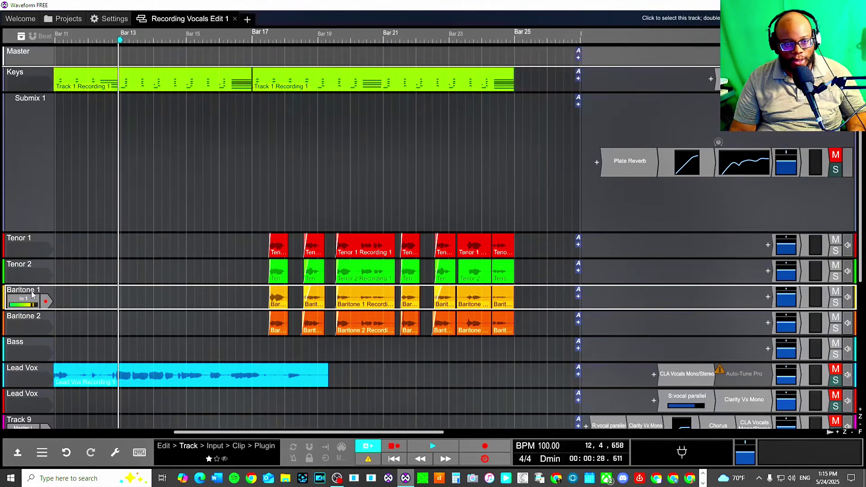
left_click(32, 342)
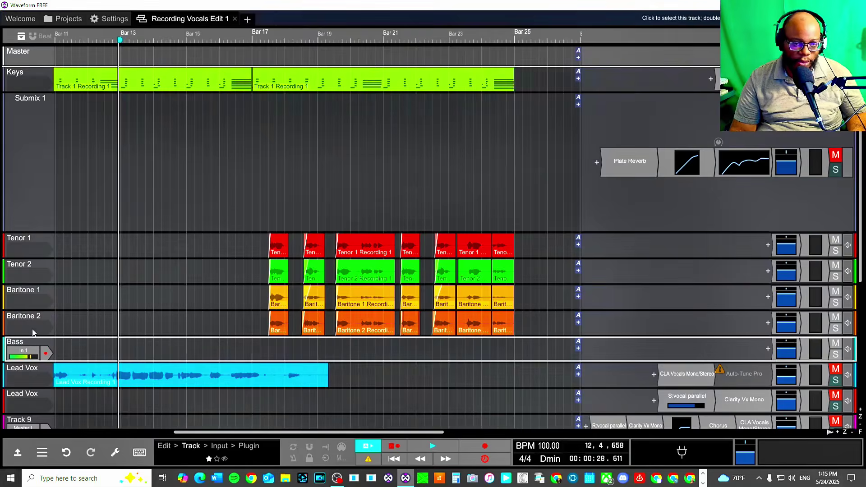
left_click(32, 238)
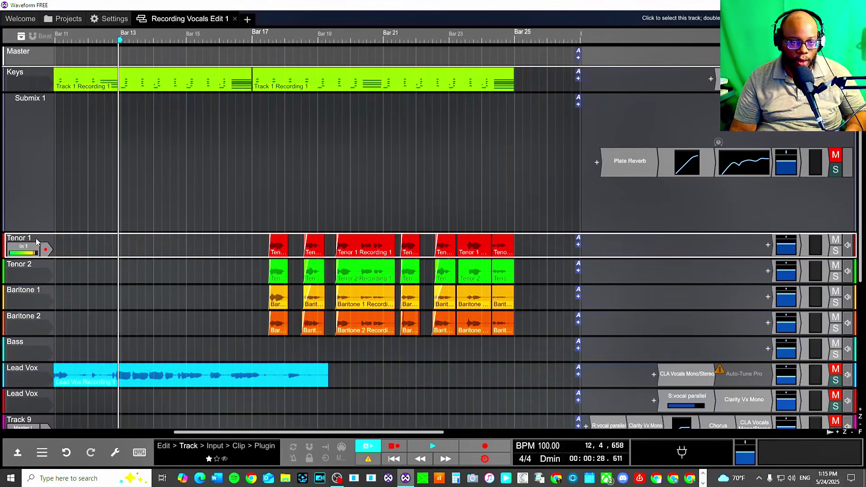
left_click(30, 286, "shift")
left_click(31, 344, "shift")
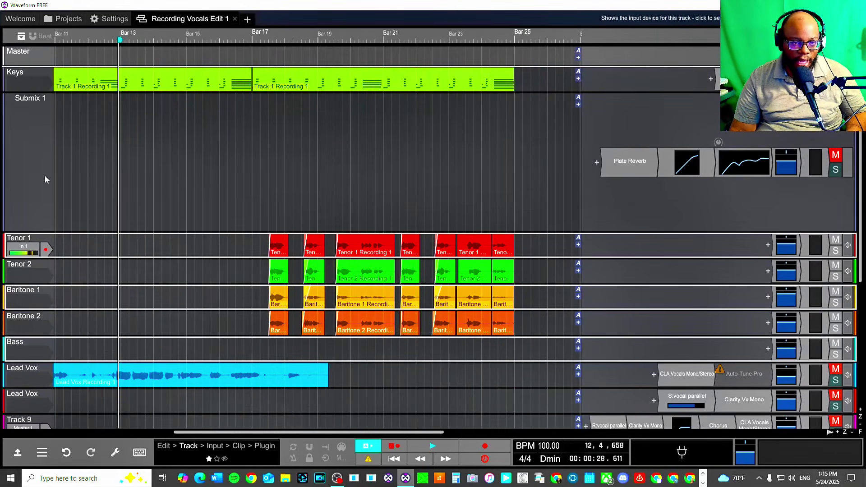
Pack all five tracks from Tenor 1 through Bass into a new submix track
left_click(32, 241)
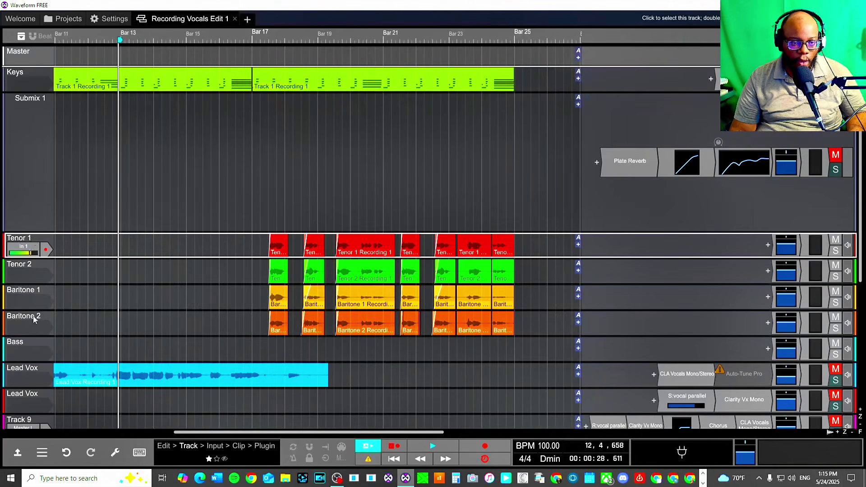
left_click(33, 342, "shift")
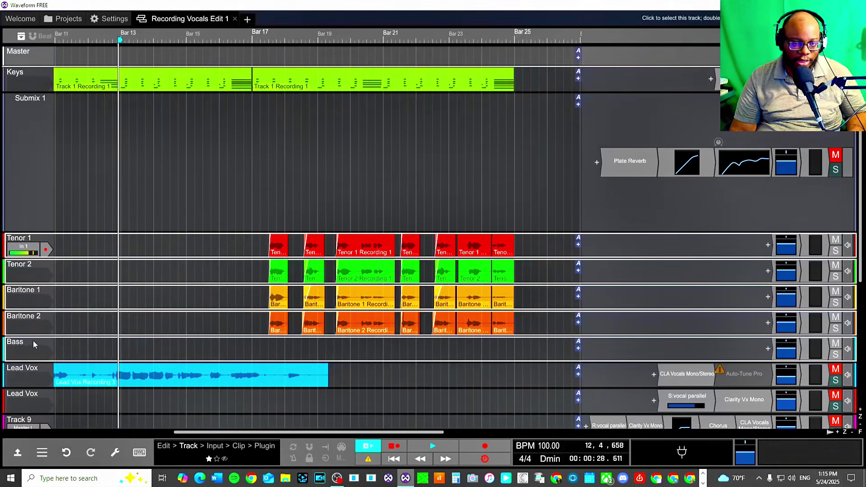
right_click(48, 237)
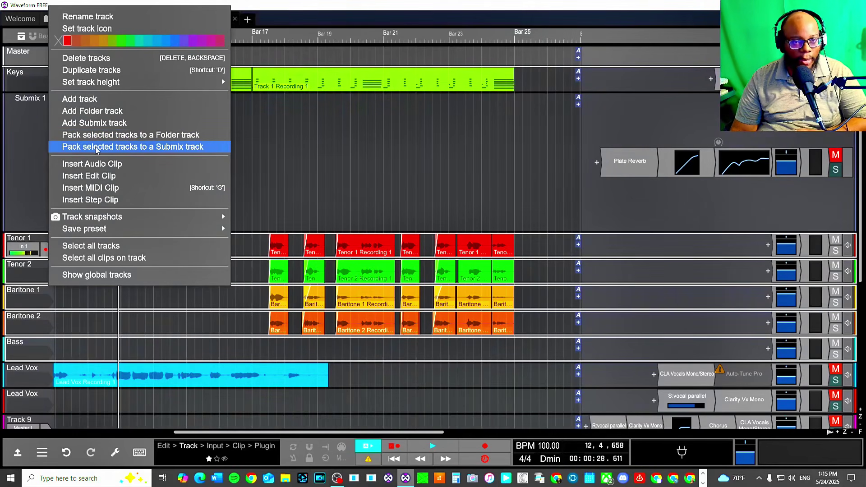
left_click(150, 147)
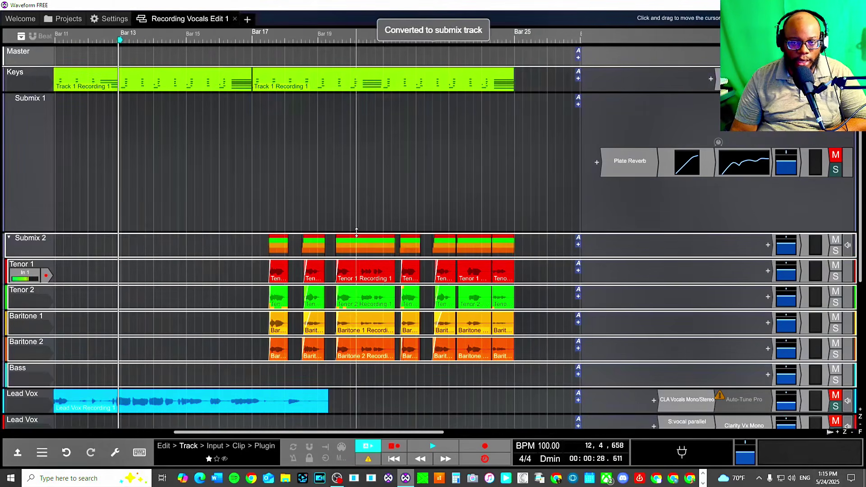
Copy the Plate Reverb, compressor and equalizer plugins from Submix 1 to Submix 2, and close their plugin windows
left_click(44, 242)
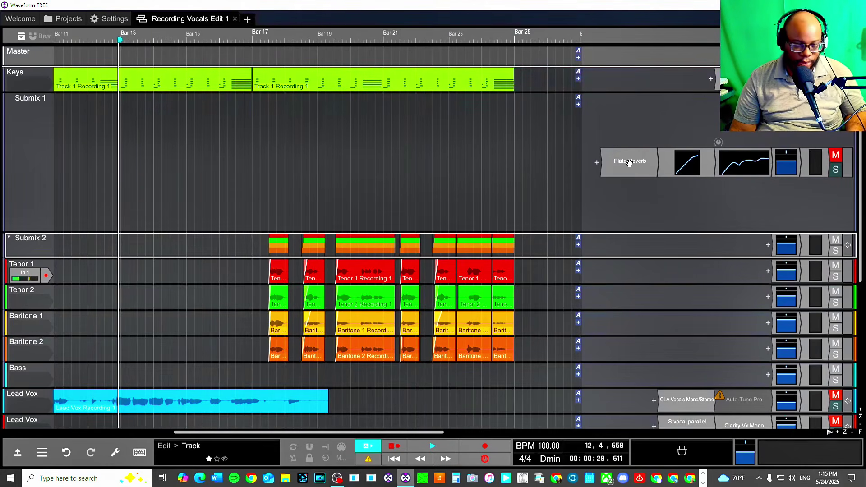
left_click_drag(620, 144, 608, 220)
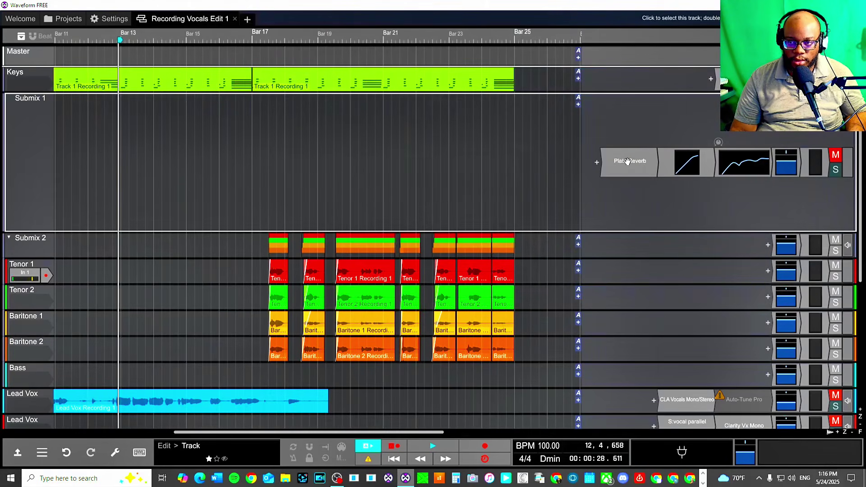
left_click_drag(628, 161, 629, 236)
left_click_drag(688, 161, 743, 245)
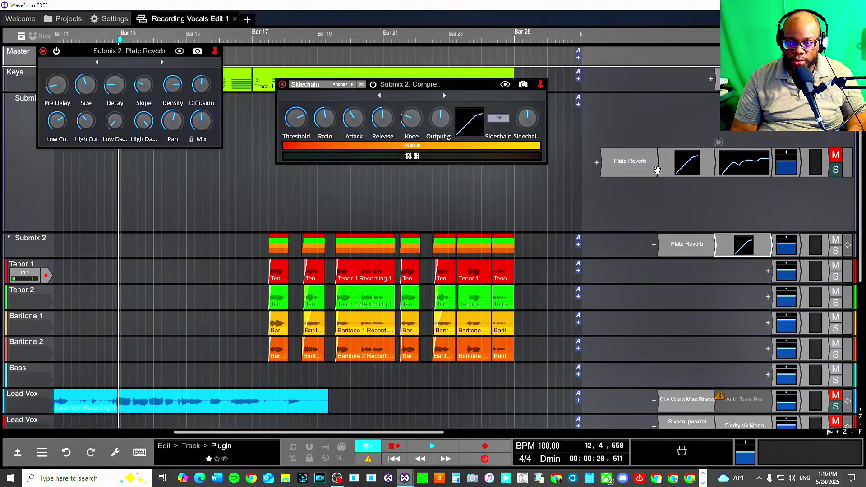
left_click_drag(744, 163, 766, 247)
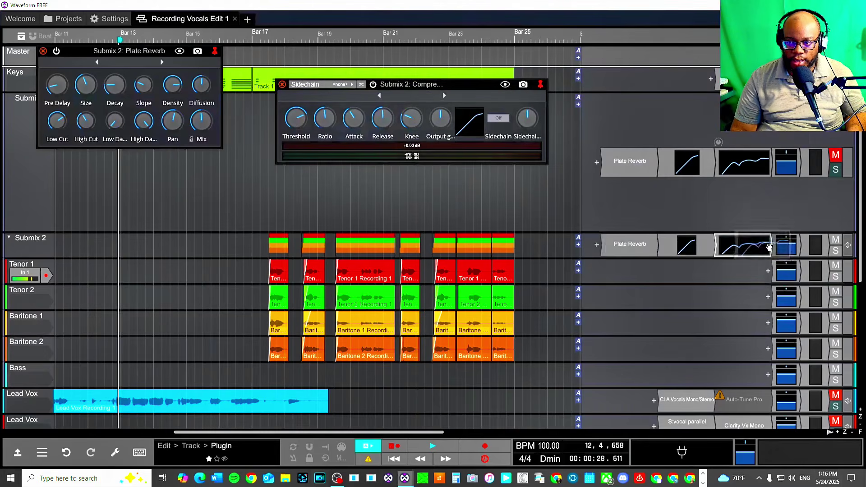
left_click(397, 74)
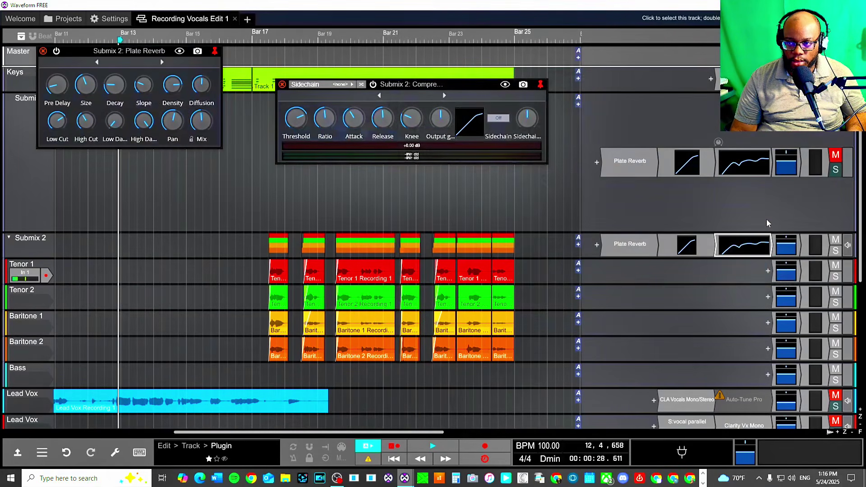
left_click(282, 85)
left_click(43, 51)
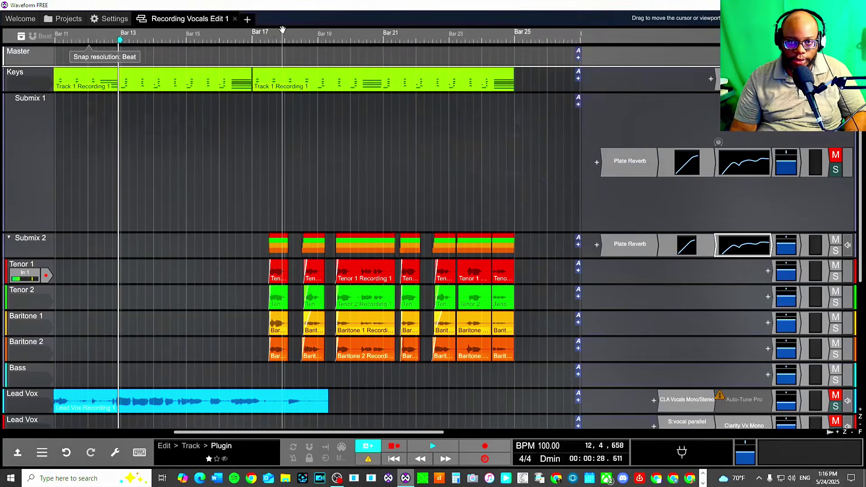
Play back the soloed Submix 2 vocals from about bar 17 and stop playback
left_click(269, 40)
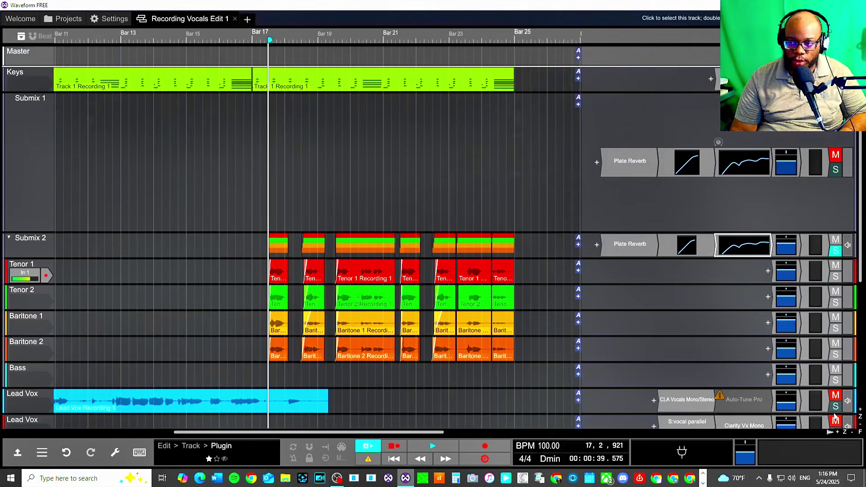
key("space")
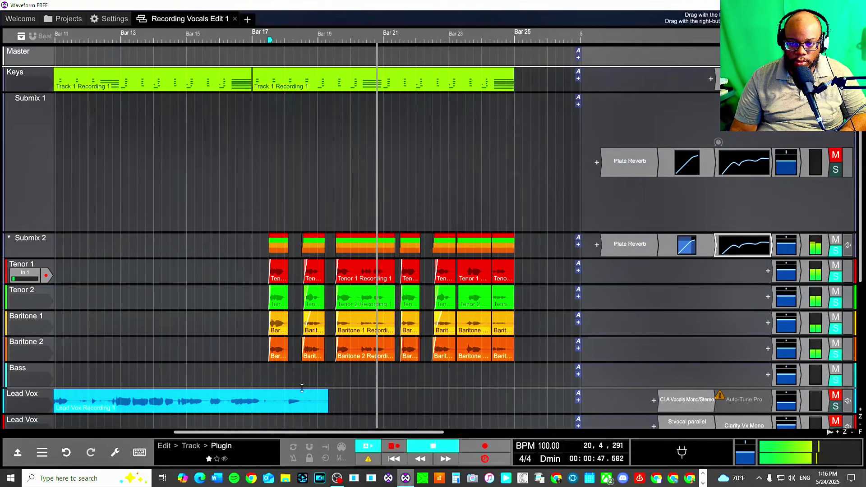
key("space")
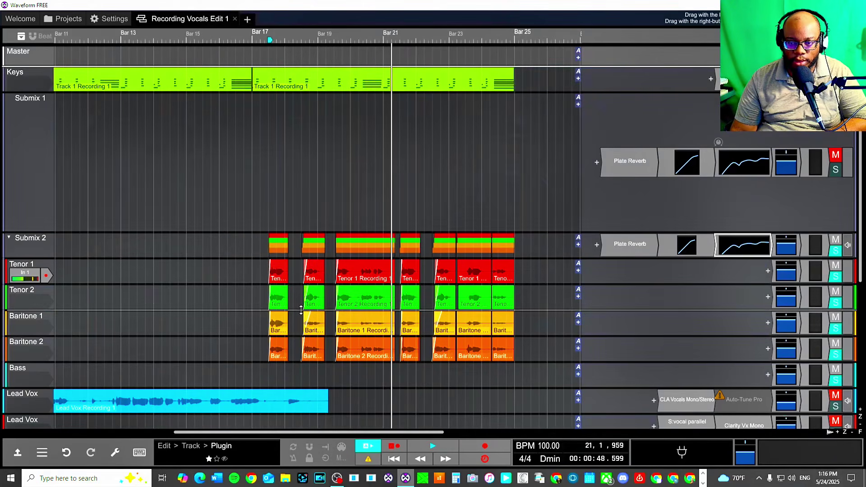
Examine the 8-Band Equaliser settings on the Submix 1 track and close the plugin window
scroll(301, 310, "down", 2)
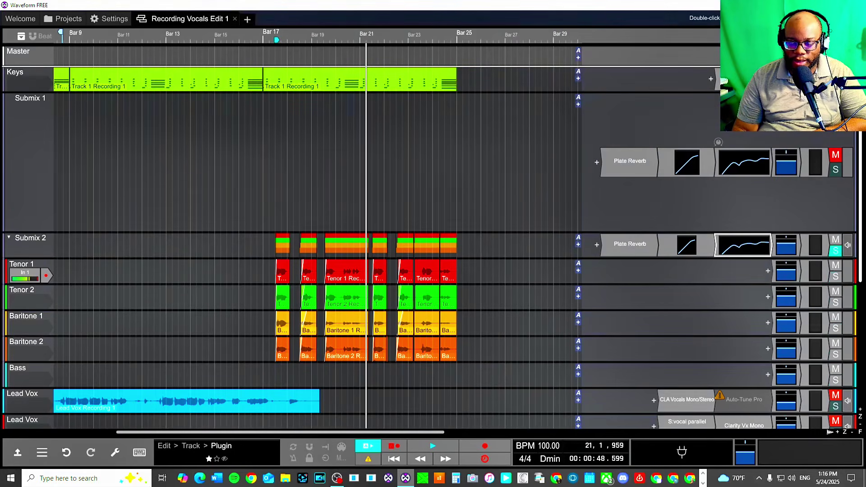
scroll(431, 248, "down", 8)
scroll(432, 248, "up", 7)
scroll(709, 157, "up", 1)
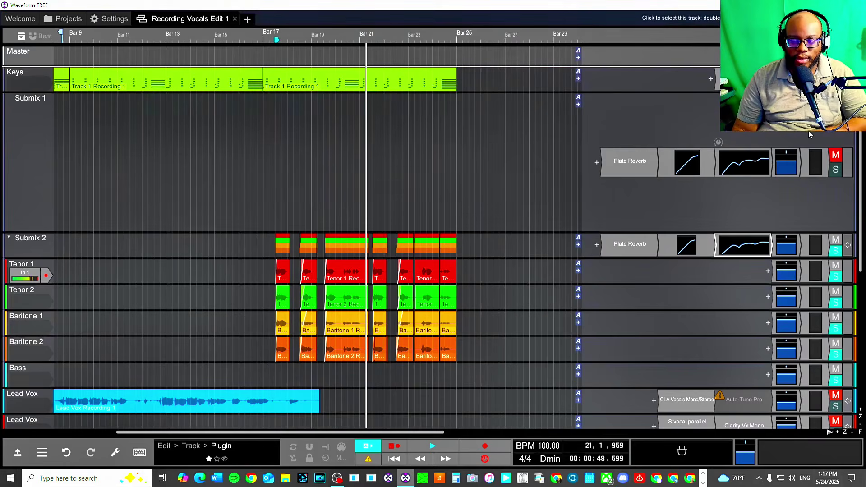
double_click(728, 167)
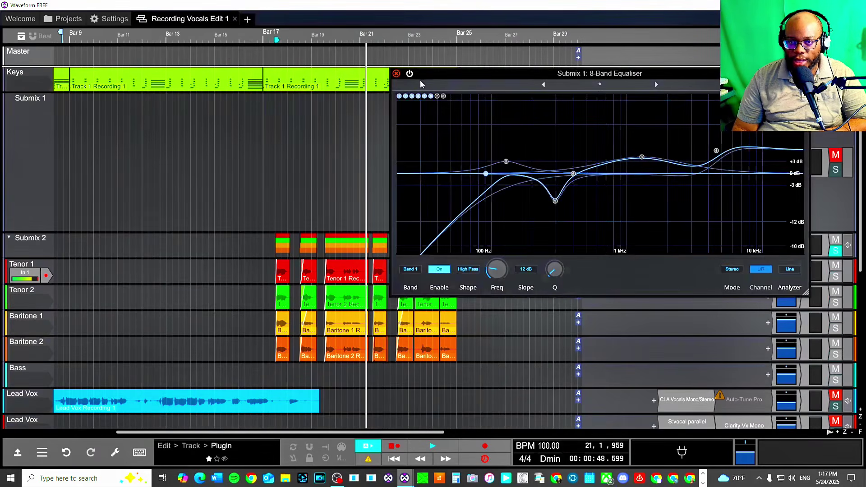
left_click(395, 73)
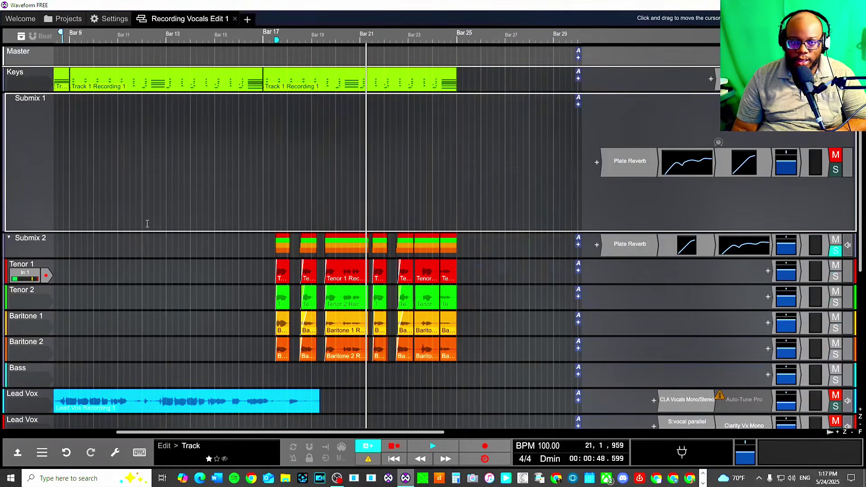
Add a new track directly beneath Tenor 1 inside Submix 2
left_click(31, 238)
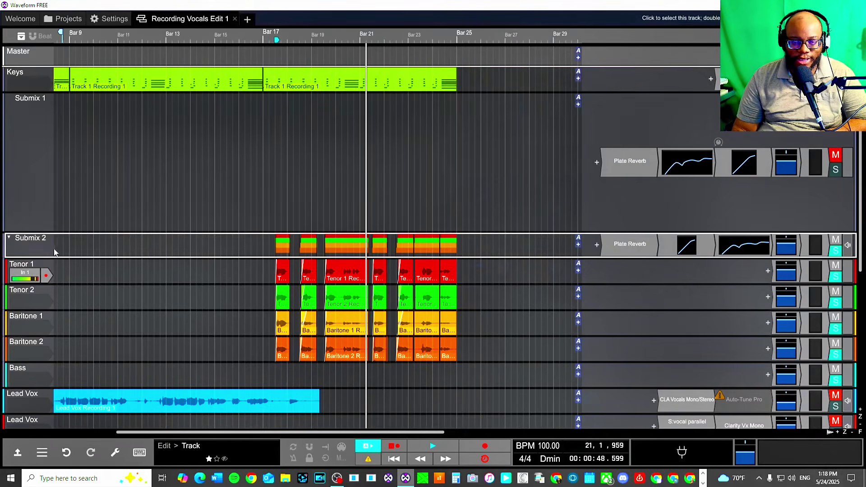
left_click(32, 267)
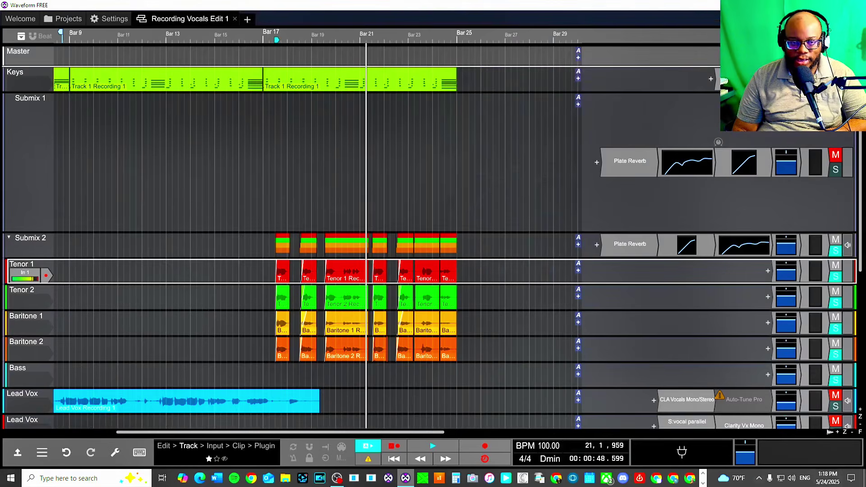
right_click(34, 269)
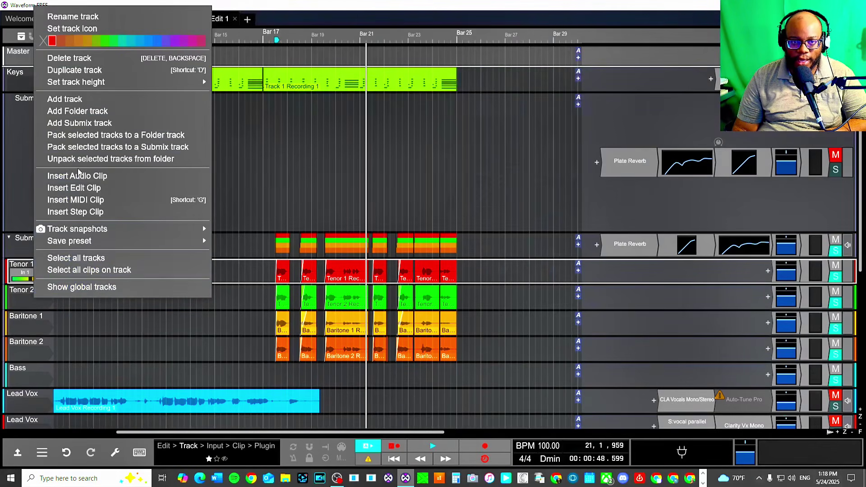
left_click(97, 99)
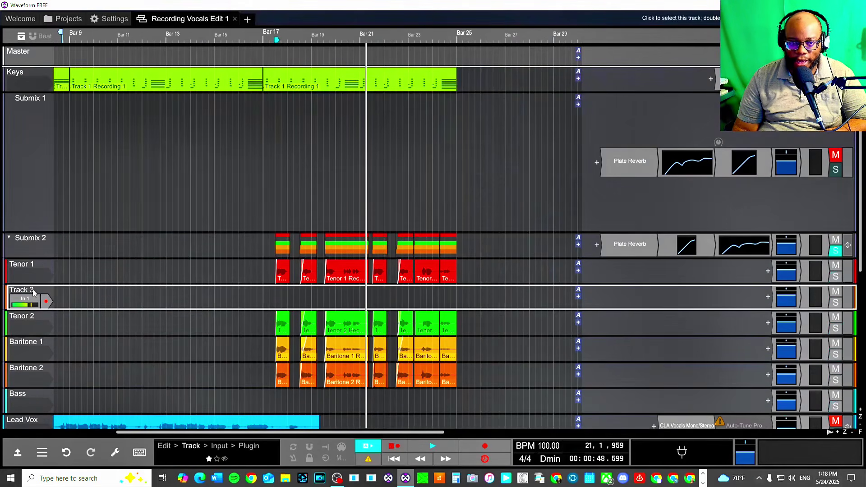
left_click(36, 270)
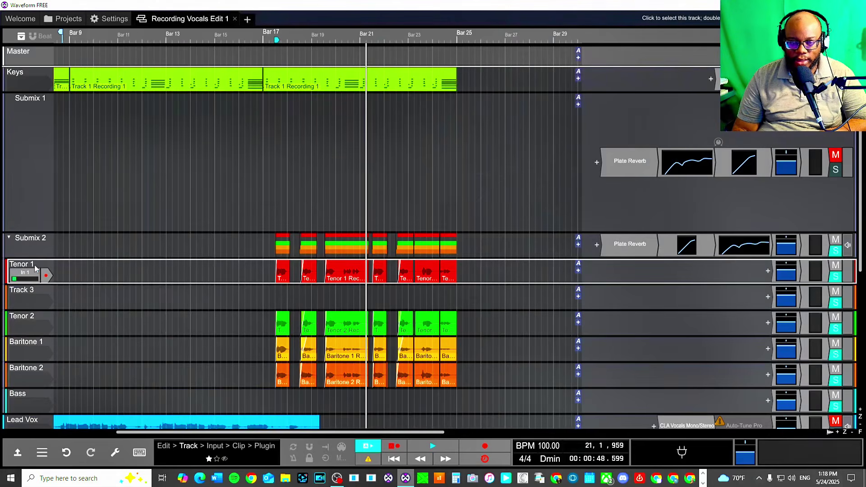
left_click(41, 293)
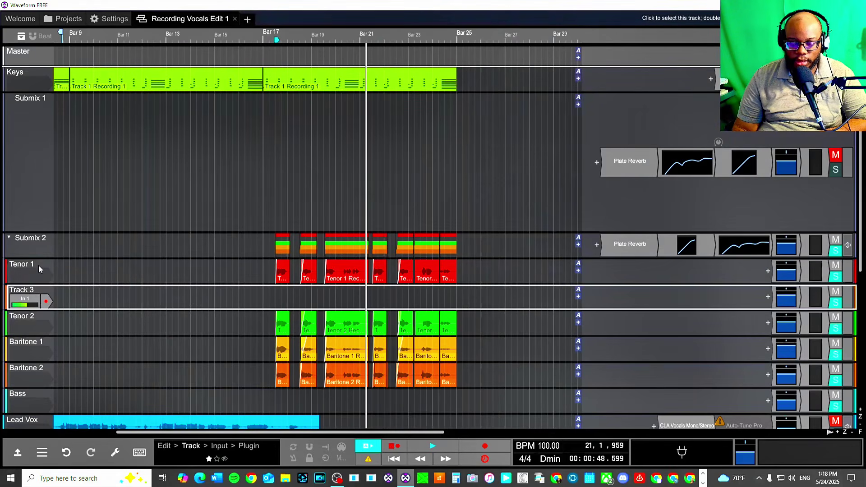
left_click(39, 270)
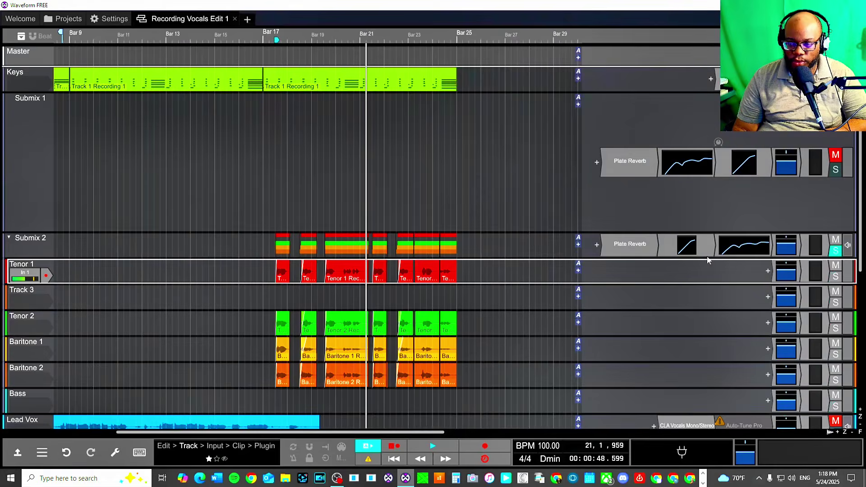
left_click(12, 294)
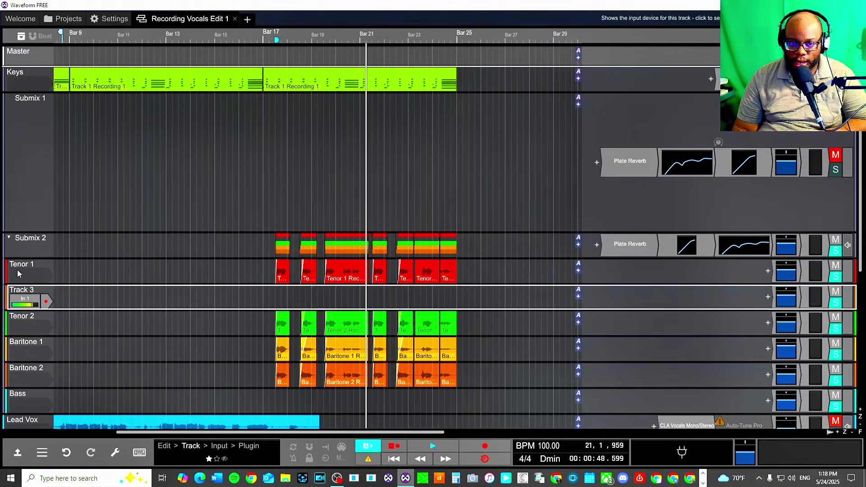
Add an Aux Send plugin to the Tenor 1 track and move its window clear of the track list
left_click(20, 273)
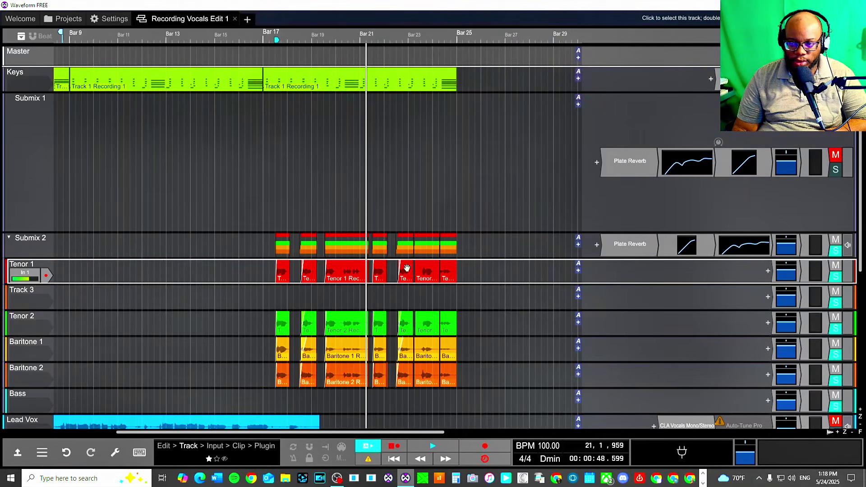
left_click(767, 270)
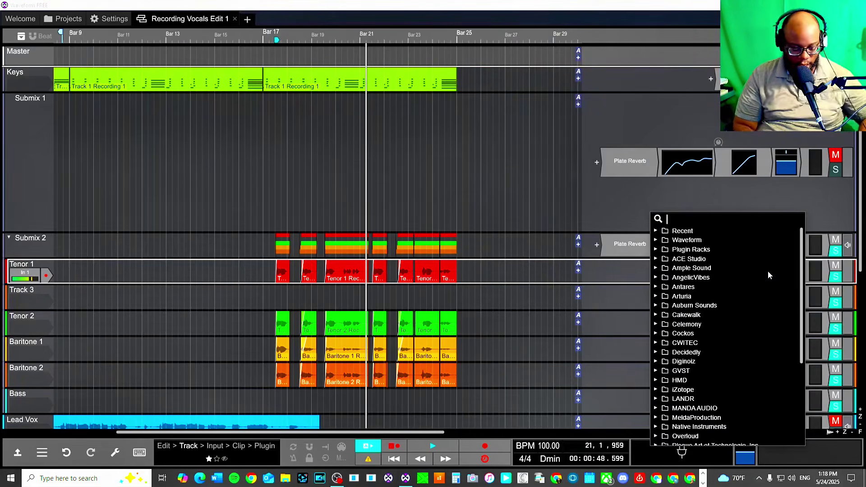
type("aux")
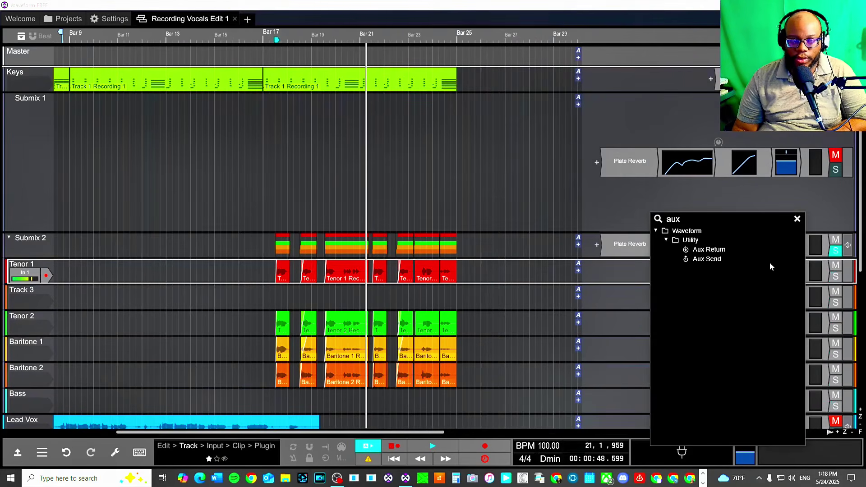
left_click(699, 260)
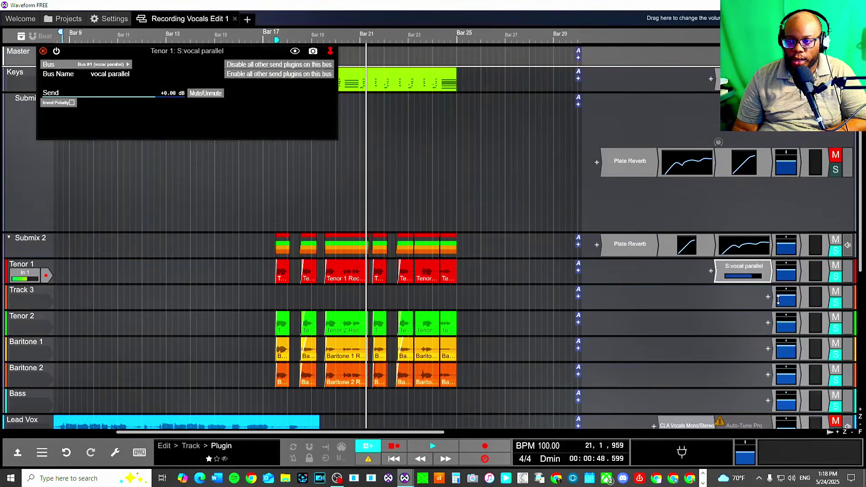
left_click_drag(193, 52, 454, 196)
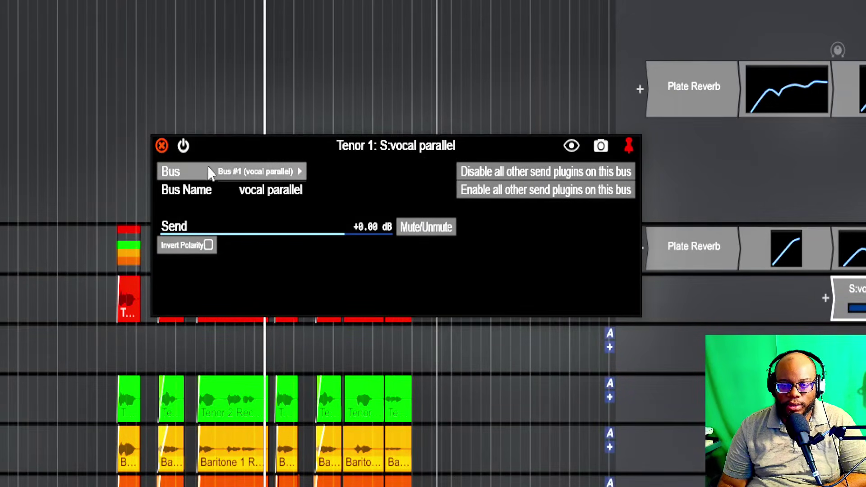
Try Bus #2 for the Tenor 1 aux send, return it to Bus #1 (vocal parallel), and close its window
left_click(294, 176)
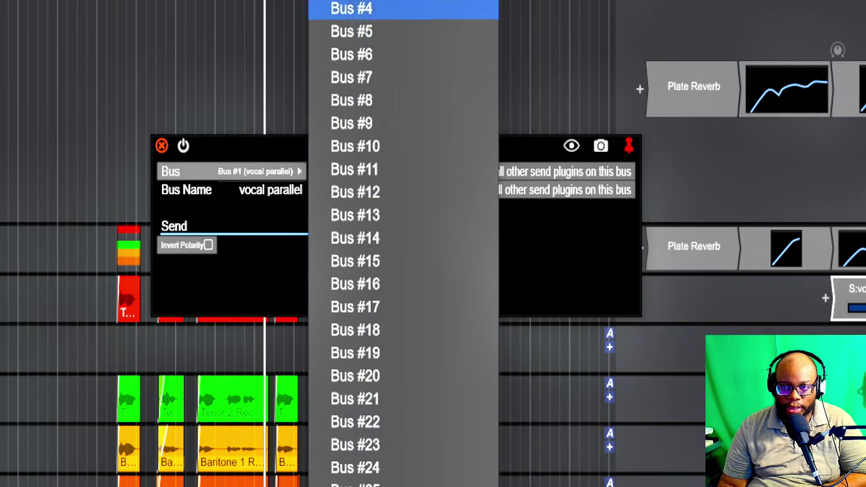
left_click(370, 0)
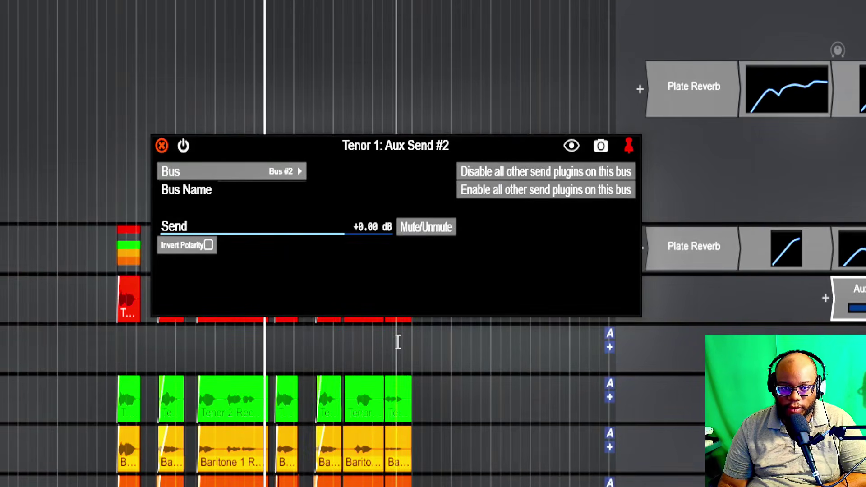
left_click(289, 179)
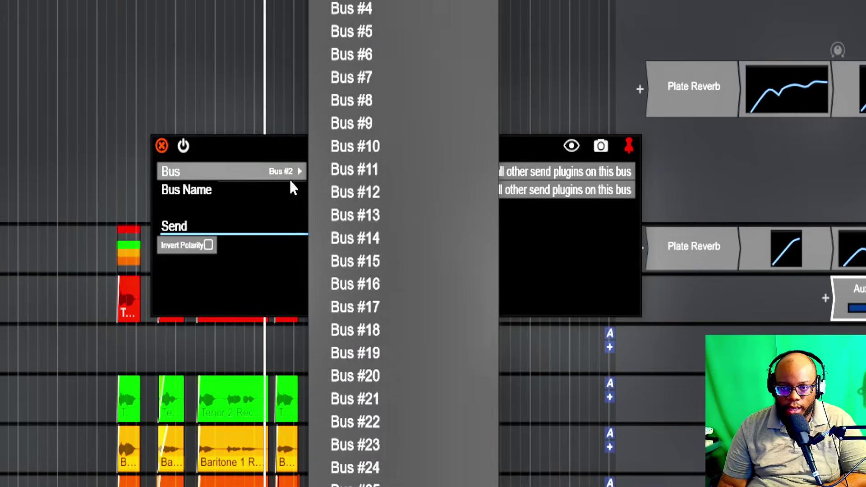
left_click(331, 1)
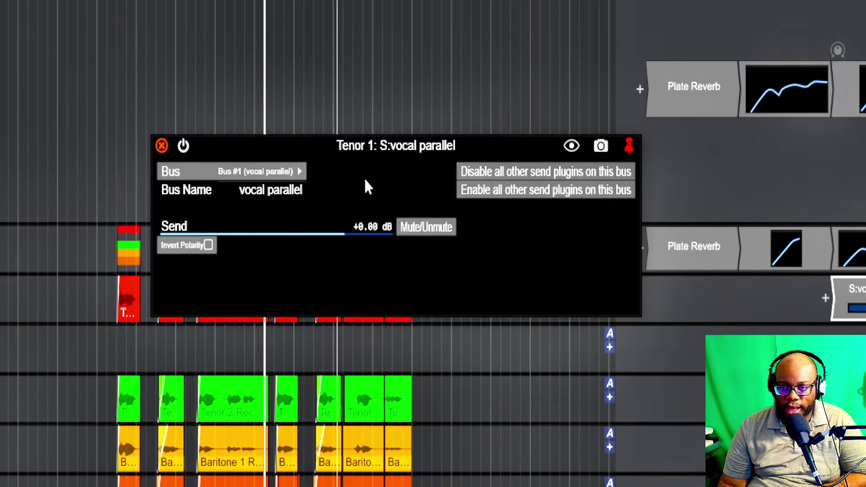
left_click(161, 145)
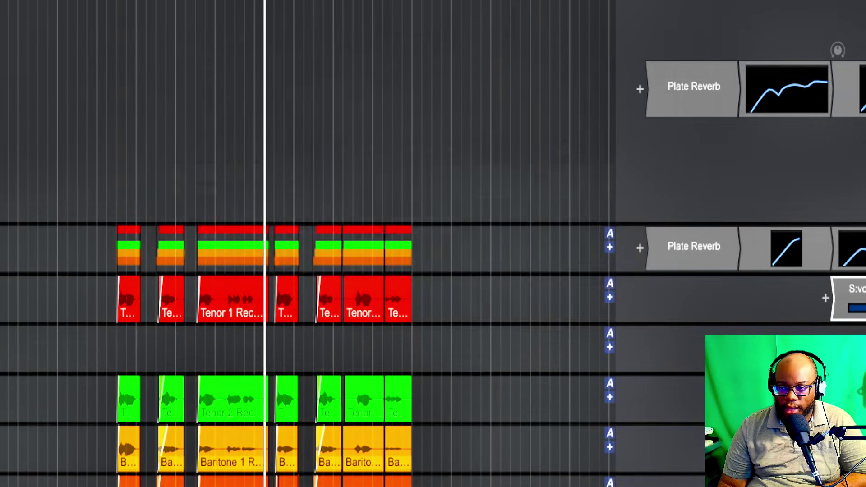
Add an Aux Return plugin for the vocal parallel bus to Track 3
left_click(825, 298)
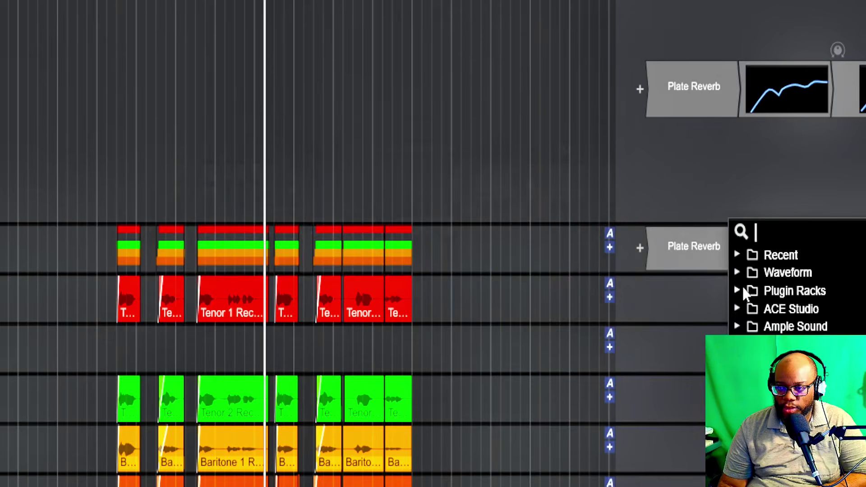
type("aux")
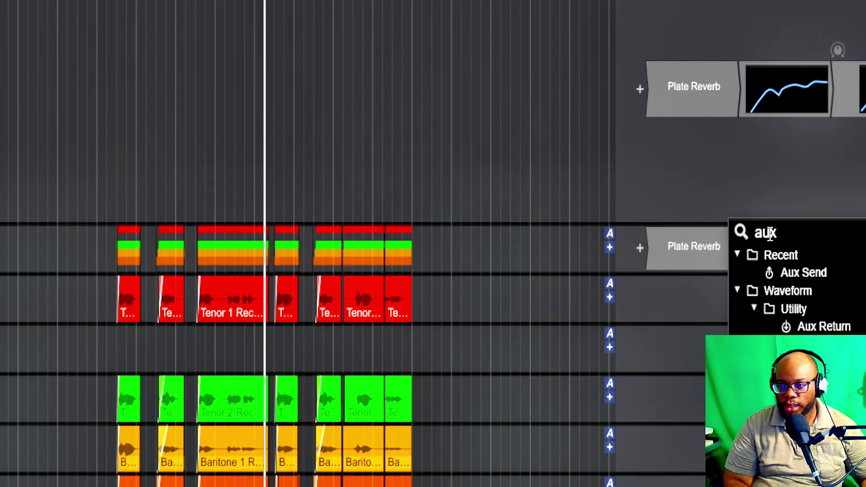
left_click(814, 327)
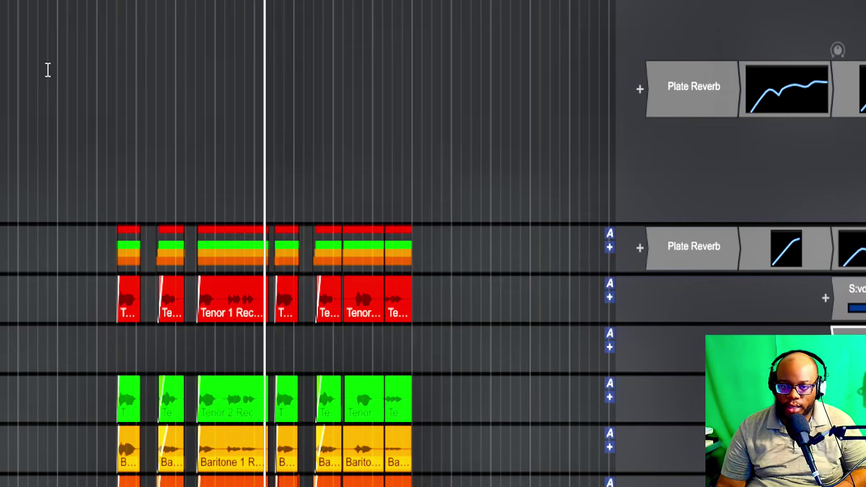
Play back the vocals to check the signal reaching Track 3's aux return, and stop playback
key("space")
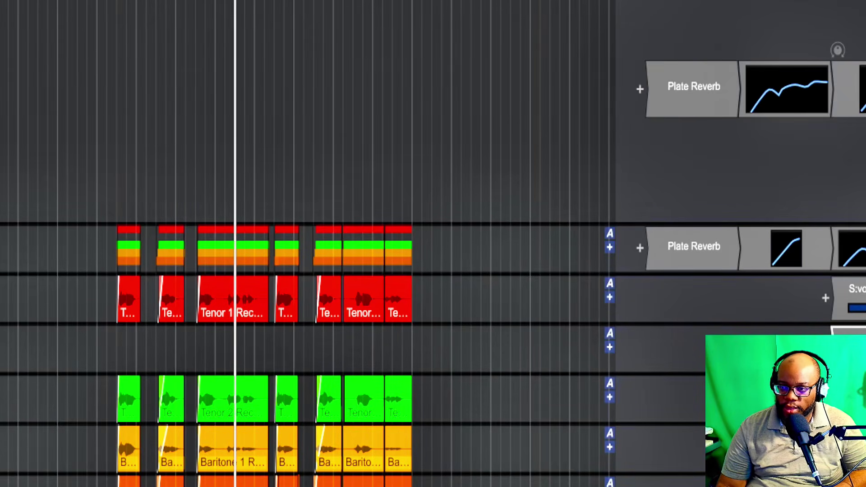
key("space")
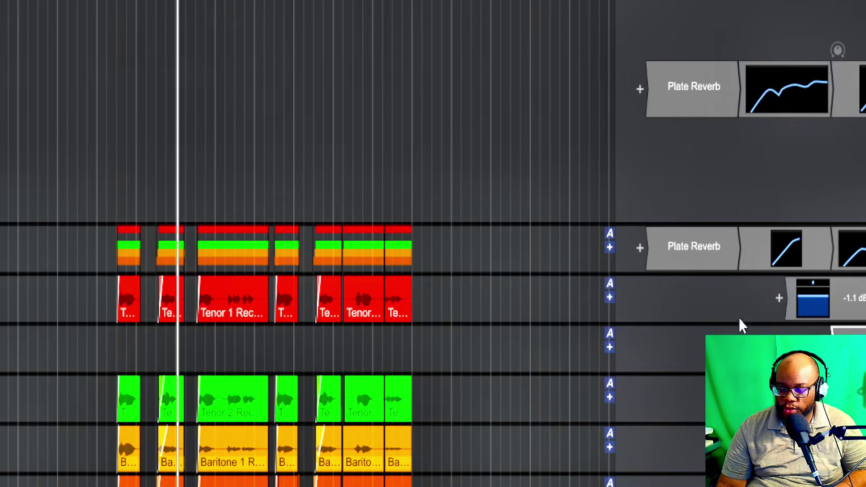
Add a Distortion plugin to Track 3 after its aux return
left_click(702, 307)
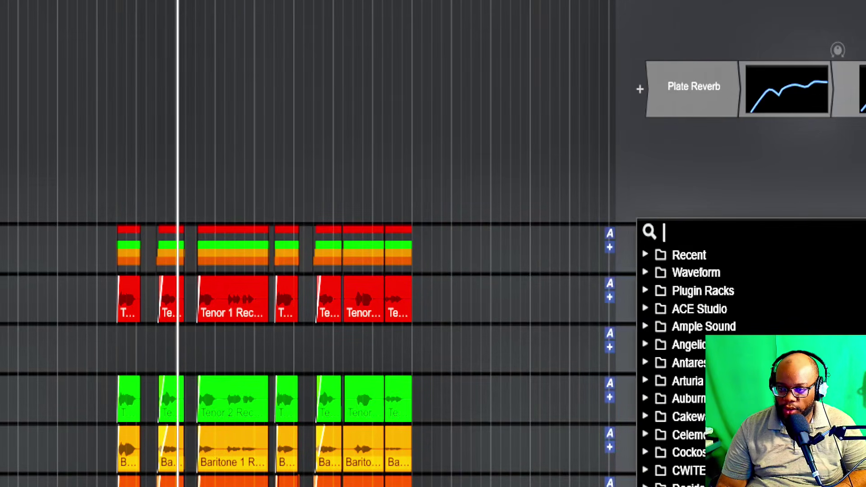
type("dis")
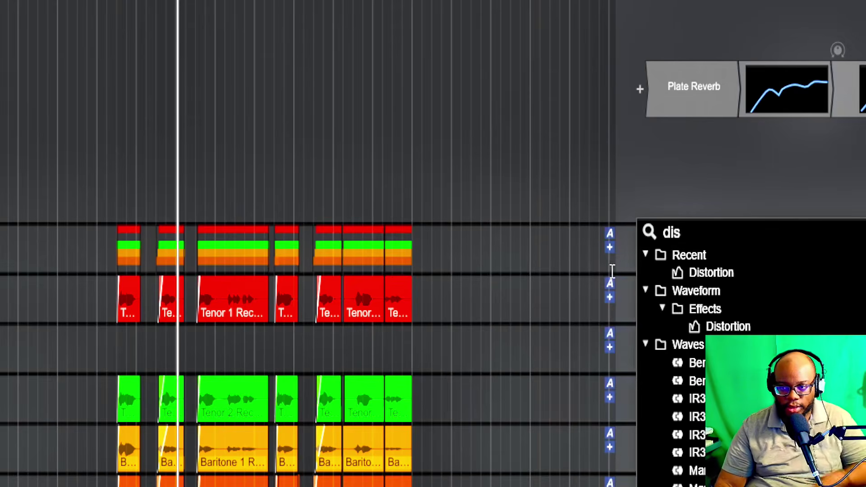
left_click(694, 273)
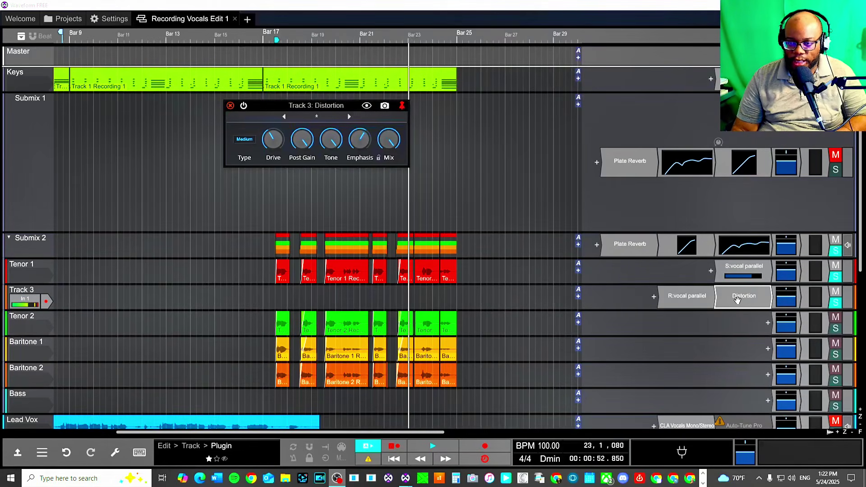
Move Distortion ahead of the vocal parallel return on Track 3 and start playback to hear that plugin order
left_click_drag(748, 300, 590, 296)
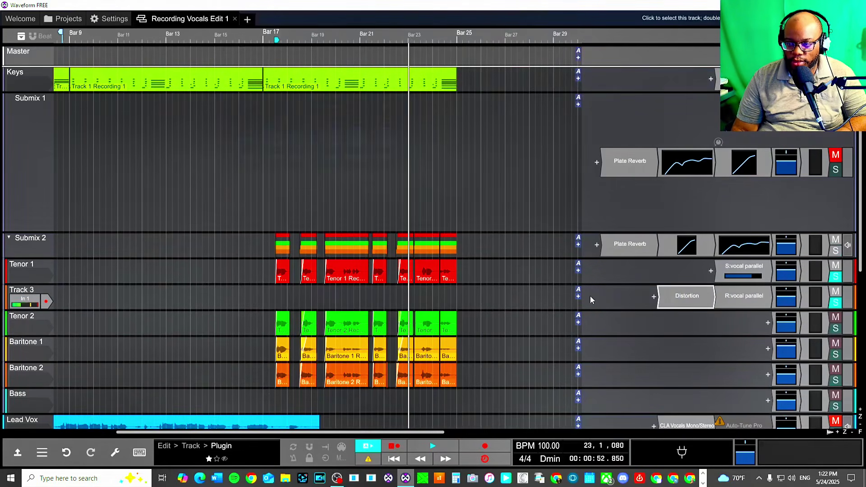
key("space")
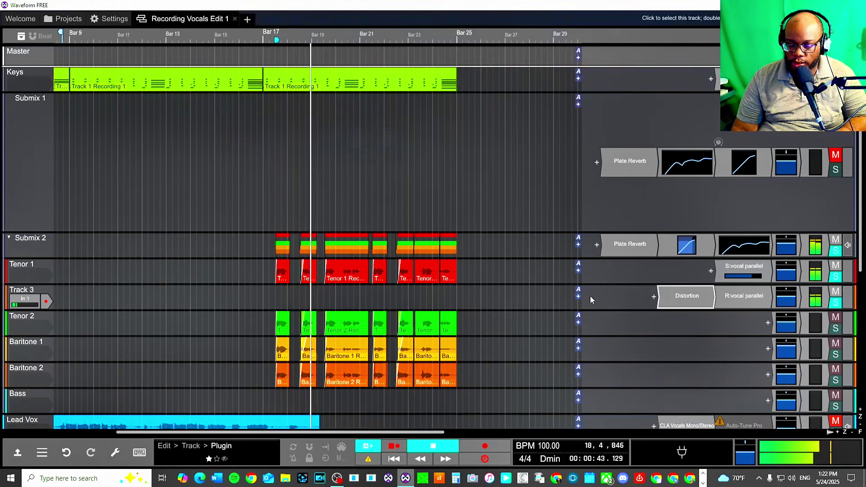
Move Distortion behind the vocal parallel return on Track 3 and play back the vocals with that plugin order
key("space")
left_click_drag(687, 298, 750, 306)
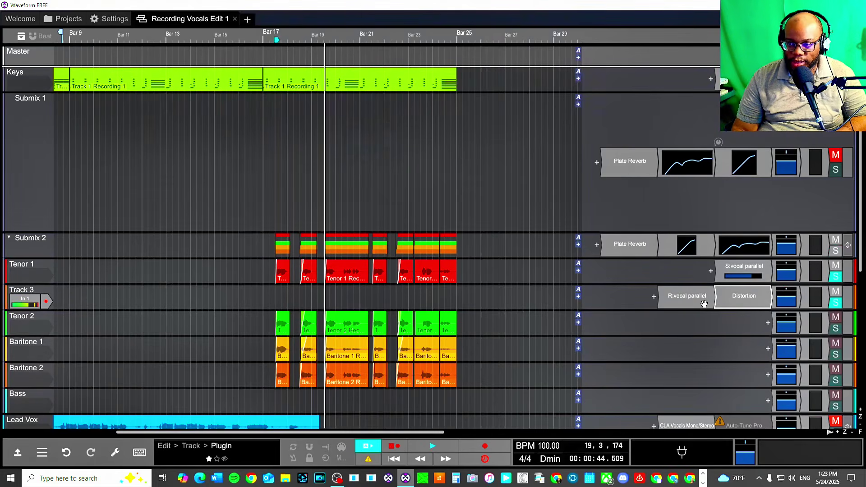
key("space")
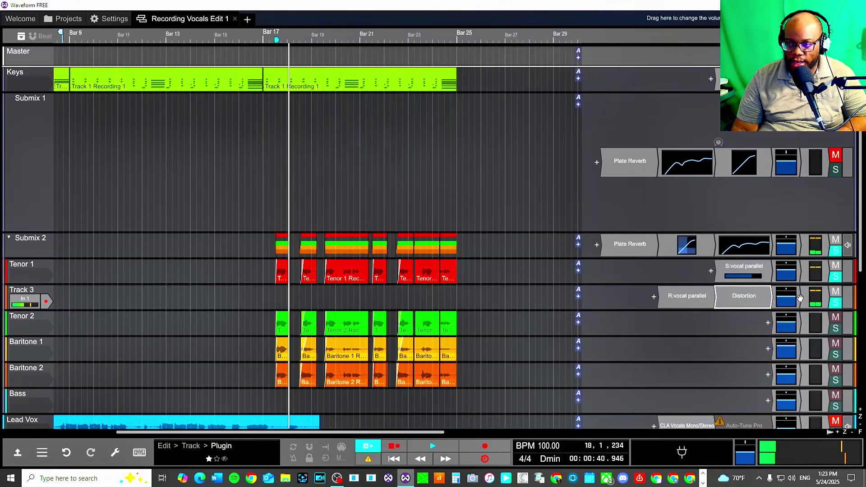
Pull Track 3's volume down to -INF and bring it partly back up to judge the distorted parallel signal
left_click_drag(792, 294, 794, 325)
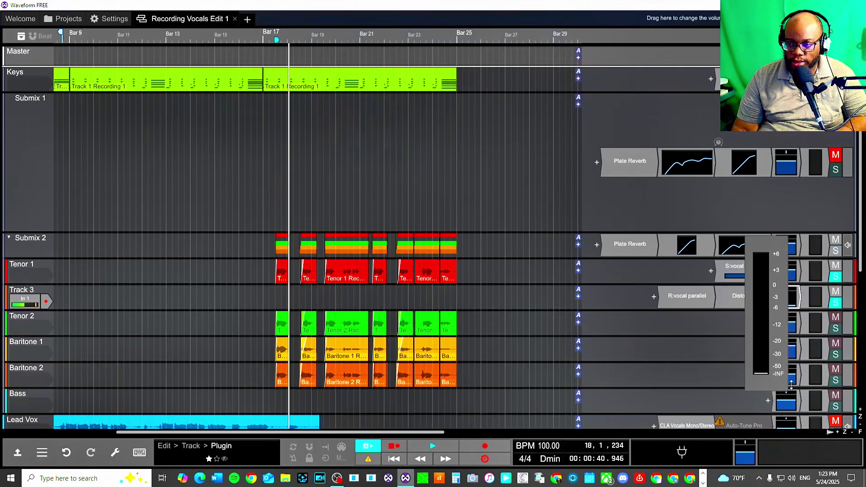
left_click_drag(791, 384, 790, 385)
left_click(786, 298)
left_click_drag(786, 299, 792, 225)
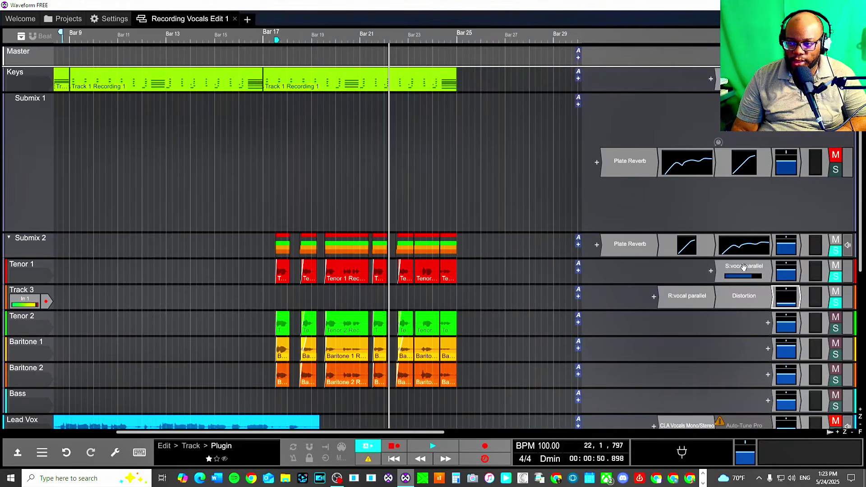
Move Tenor 1's vocal parallel send behind its volume plugin and raise Track 3's volume while playing back
left_click_drag(743, 267, 765, 289)
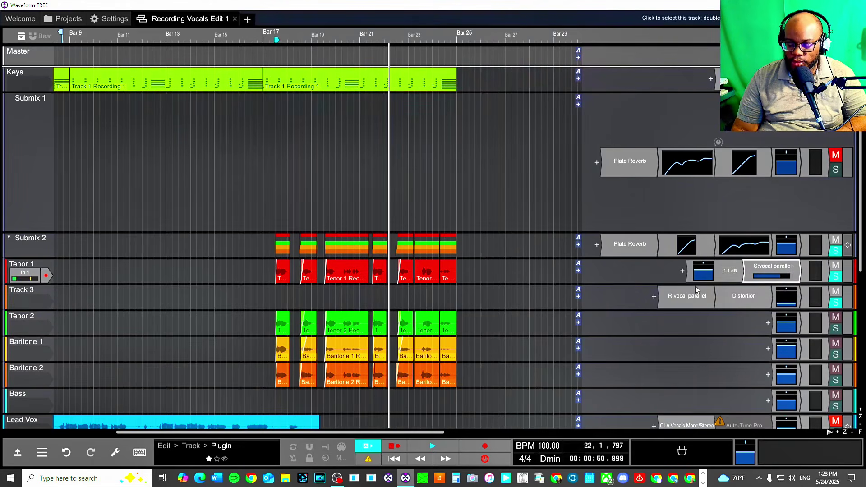
key("space")
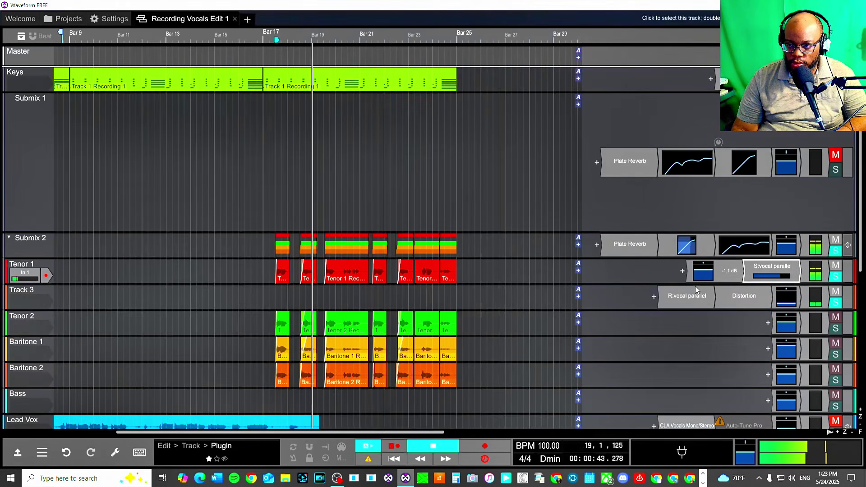
left_click(785, 293)
mouse_move(786, 291)
left_mouse_down()
mouse_move(791, 251)
mouse_move(792, 281)
left_mouse_up()
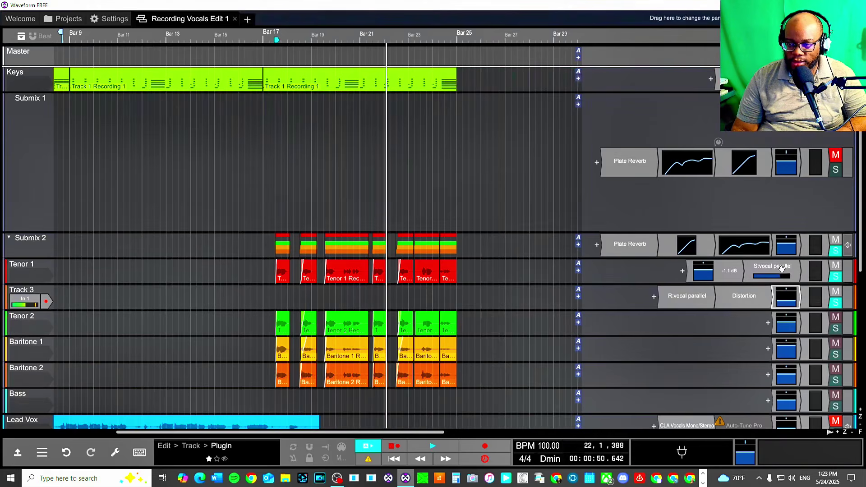
Lower and restore Tenor 1's volume during playback to test how the post-fader send feeds Track 3
left_click(705, 270)
left_click_drag(707, 276, 705, 330)
key("space")
left_click_drag(706, 273, 707, 216)
Move the vocal parallel send ahead of Tenor 1's volume plugin and readjust Track 3's volume around playback
left_click_drag(772, 270, 684, 271)
left_click_drag(784, 317, 788, 246)
key("space")
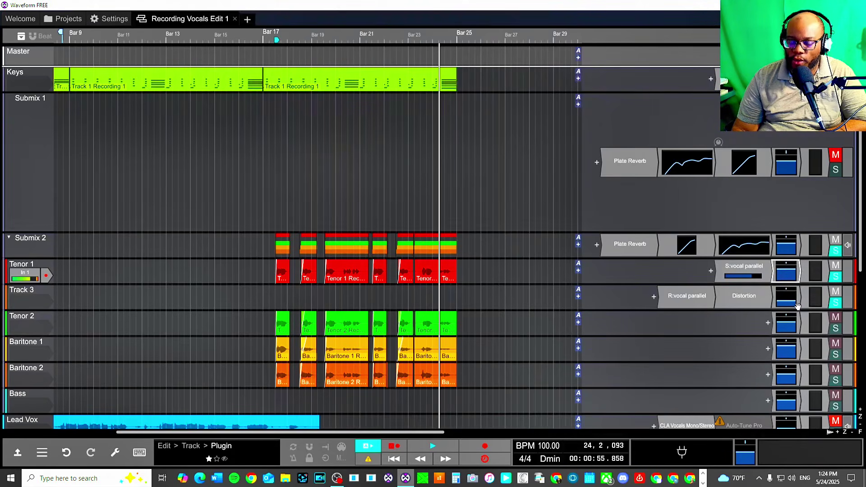
Play back with Tenor 1's volume pulled fully down to test the pre-fader send, and bring the volume back up
left_click_drag(789, 269, 790, 366)
key("space")
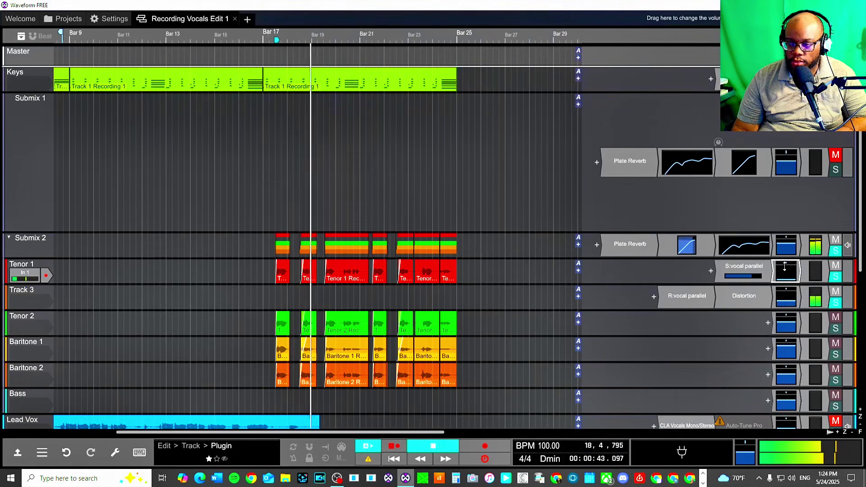
key("space")
left_click_drag(788, 275, 788, 276)
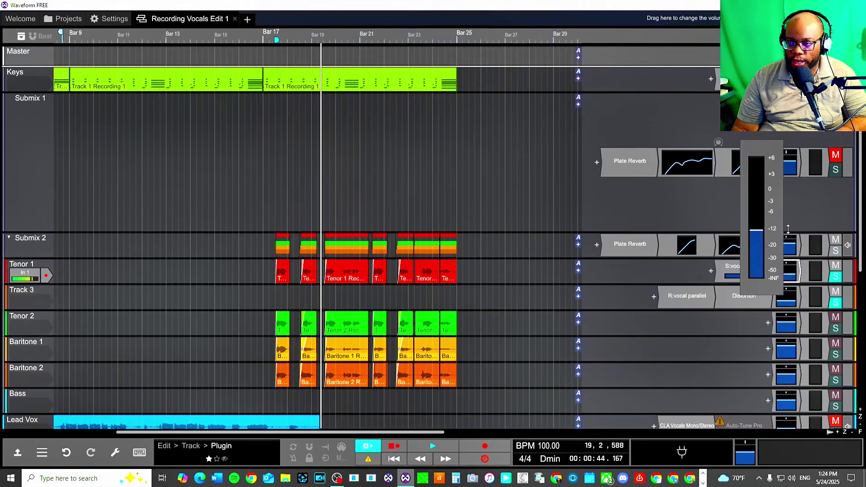
left_click_drag(789, 170, 789, 172)
Play back while lowering the volumes of Track 3 and Tenor 1 to compare the distorted and dry signals
key("space")
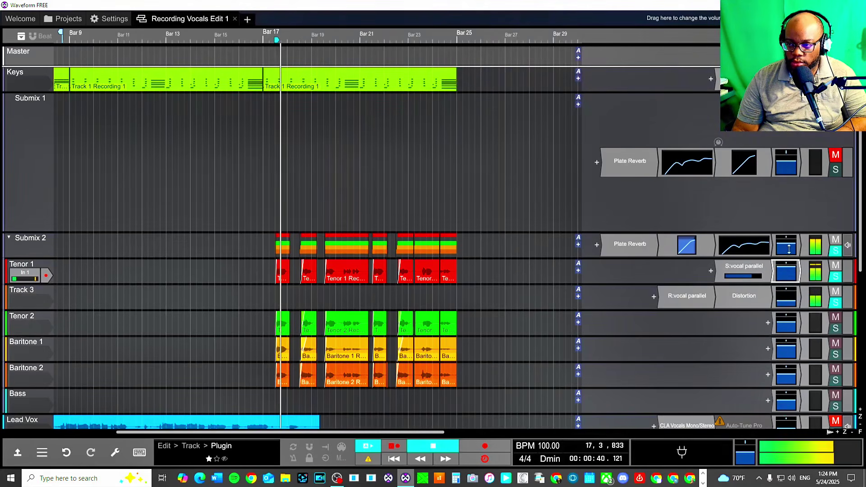
left_click_drag(785, 297, 785, 340)
left_click_drag(786, 271, 788, 367)
mouse_move(785, 297)
left_mouse_down()
mouse_move(786, 250)
mouse_move(781, 312)
left_mouse_up()
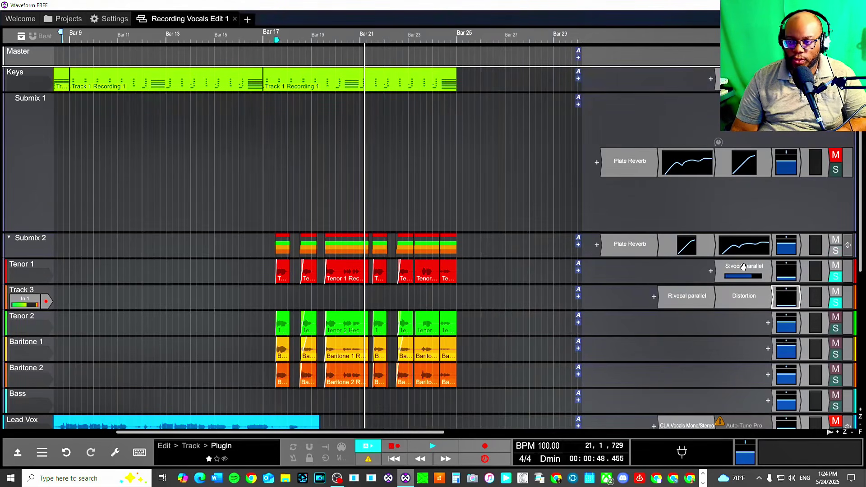
Place Tenor 1's vocal parallel send after its volume, raise that volume for playback, and pull it down to -INF
left_click_drag(740, 266, 788, 265)
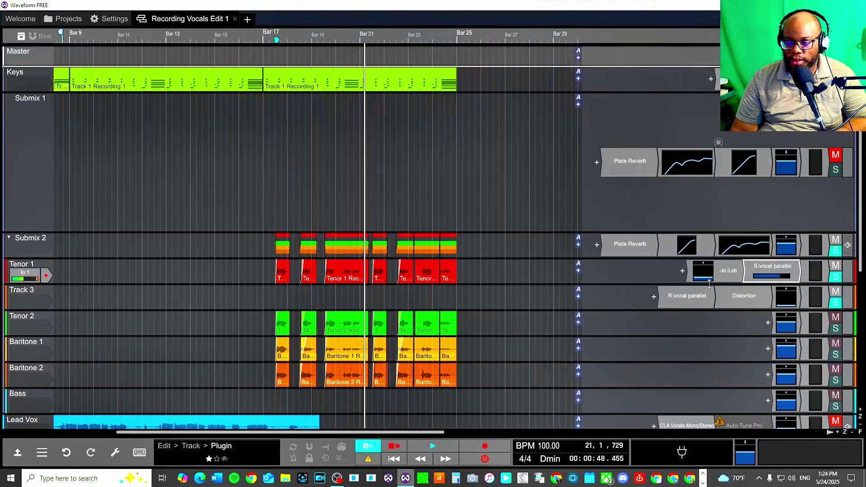
left_click_drag(704, 273, 704, 257)
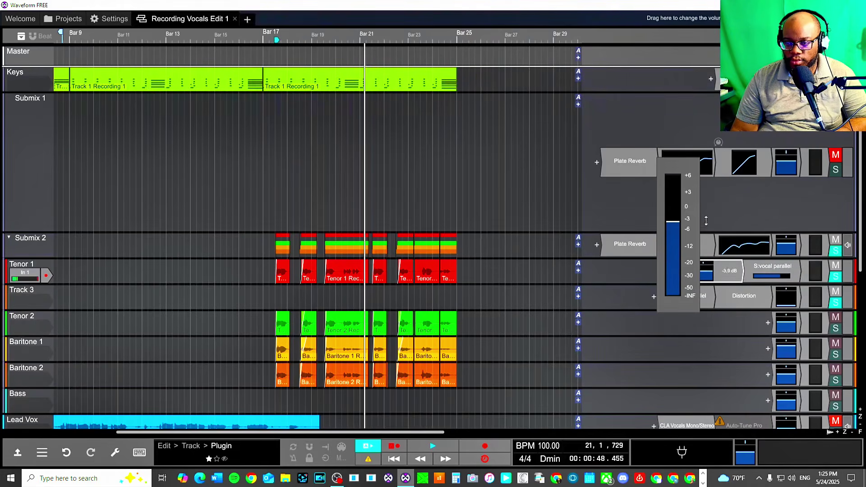
left_click_drag(706, 220, 706, 228)
key("space")
left_click_drag(706, 273, 706, 393)
Raise Track 3's volume, bring Tenor 1's volume up to -10.0 dB, and stop playback
left_click(785, 287)
left_click_drag(785, 287, 785, 242)
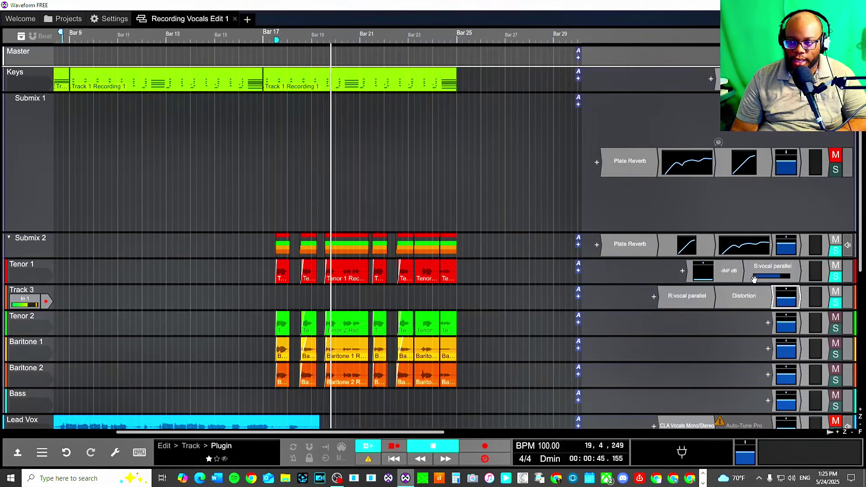
left_click_drag(706, 276, 702, 225)
key("space")
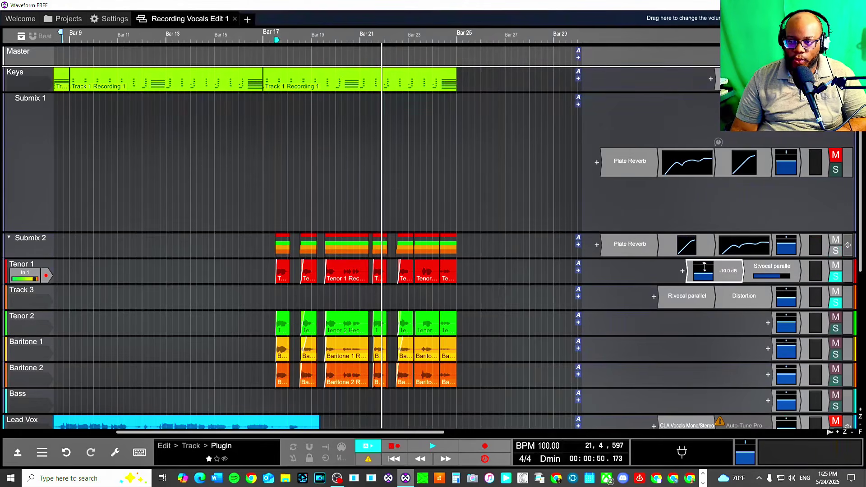
Set Tenor 1's volume to -1.5 dB and move the vocal parallel send ahead of the volume plugin
left_click(703, 276)
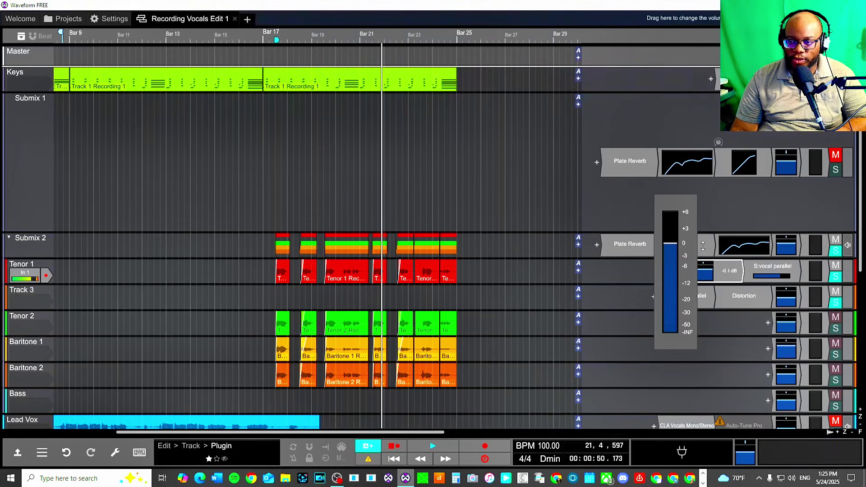
left_click_drag(702, 244, 704, 252)
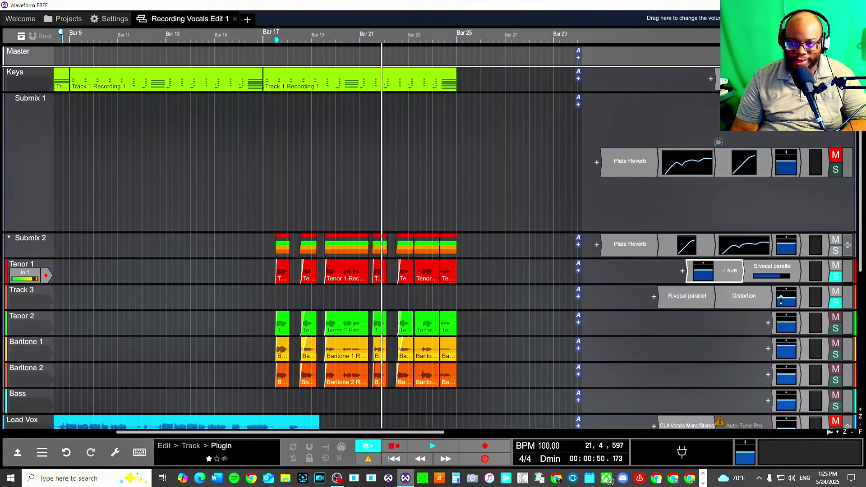
left_click_drag(785, 266, 667, 271)
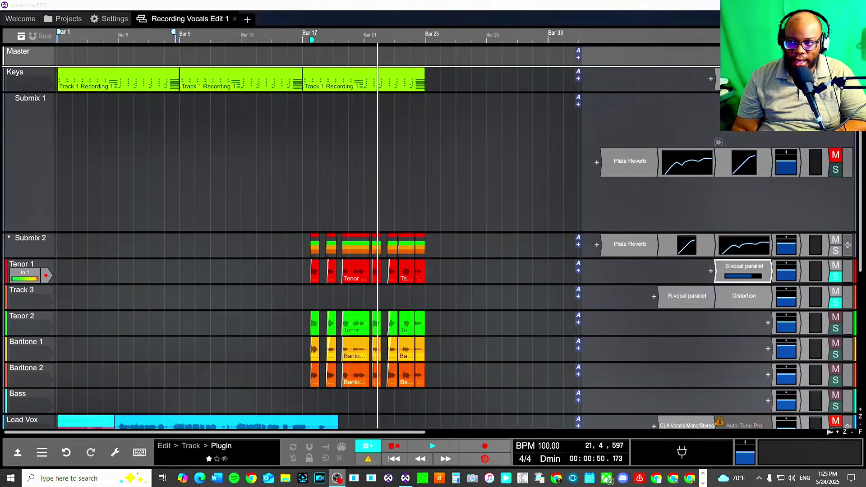
scroll(316, 248, "down", 5)
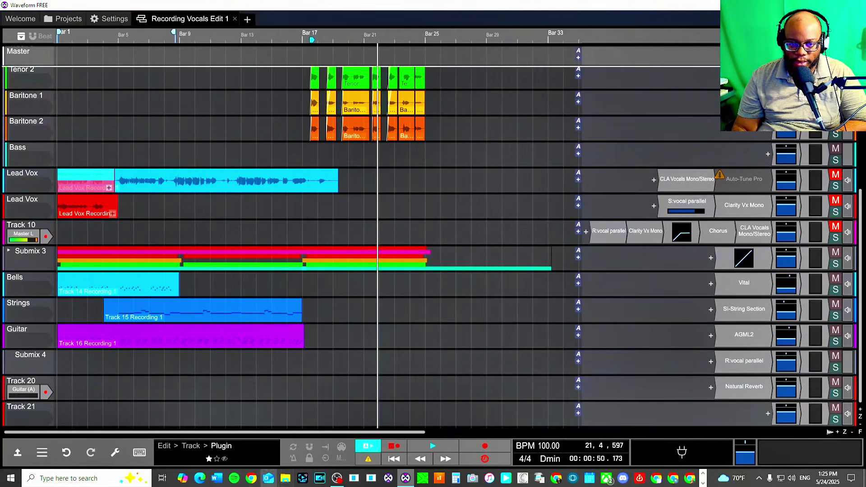
left_click(17, 411)
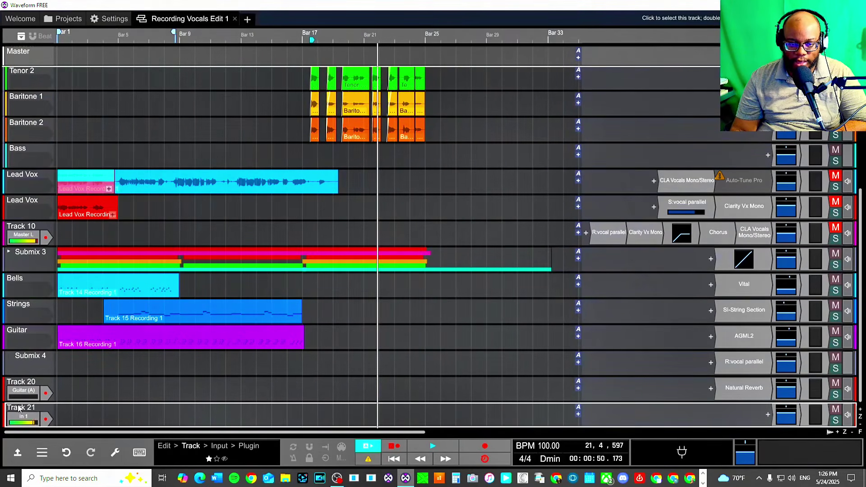
left_click(27, 421)
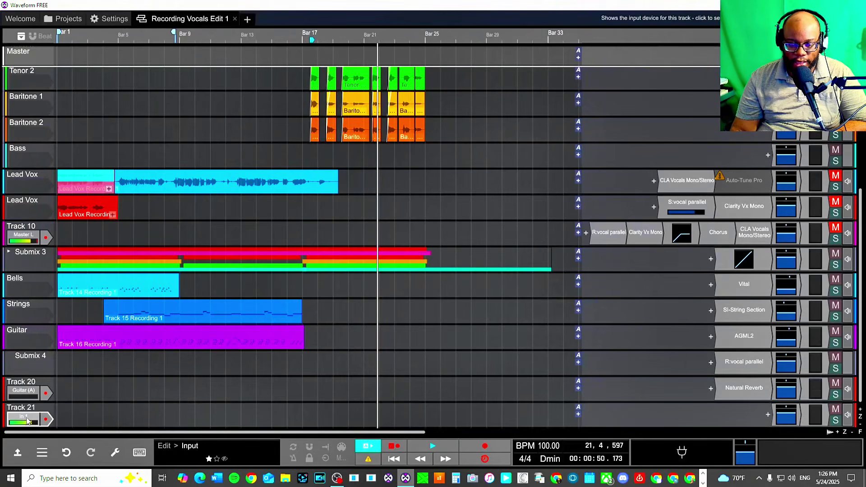
left_click(23, 458)
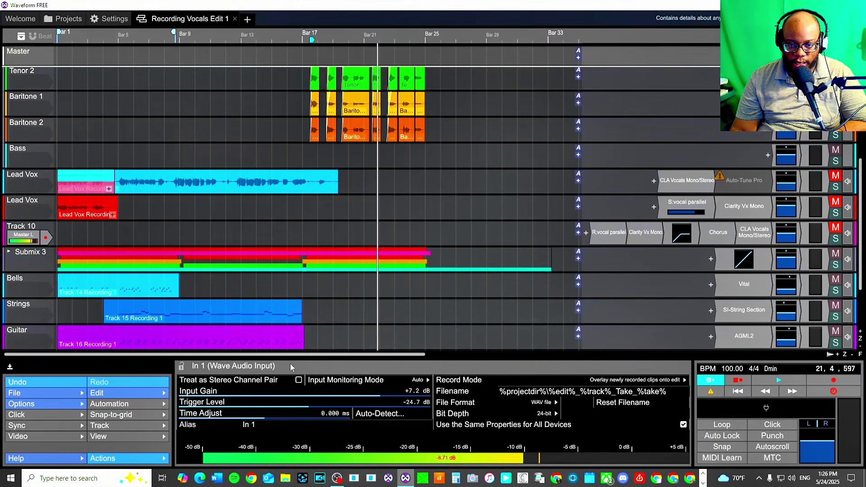
left_click(11, 368)
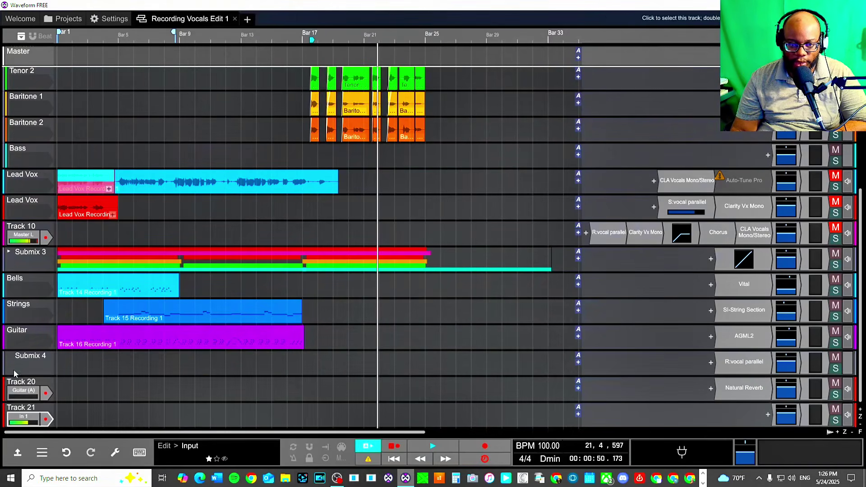
Rename Track 21 to Vocal Buss
left_click(25, 409)
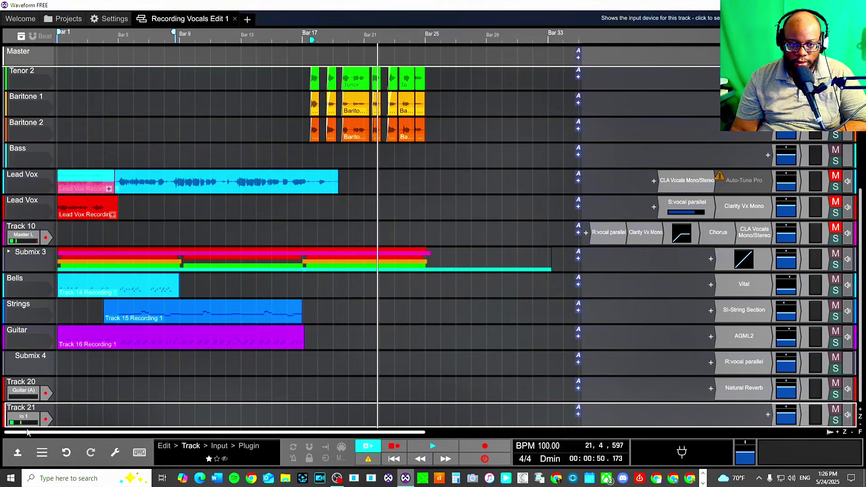
right_click(25, 414)
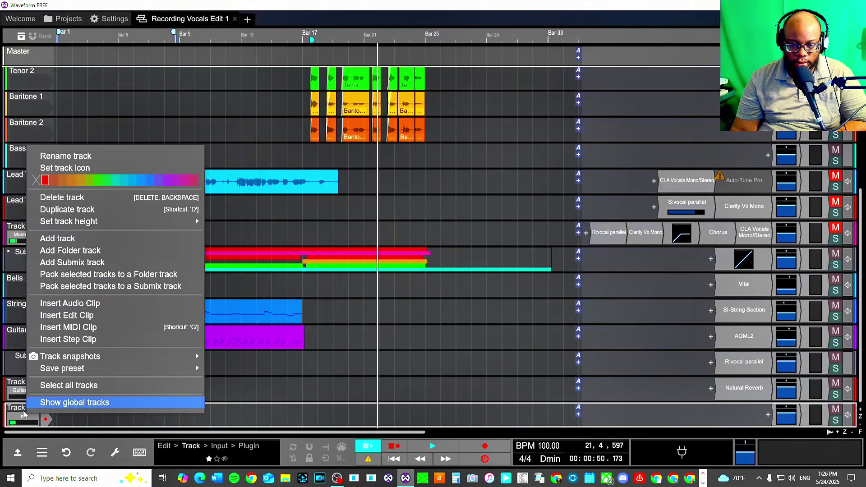
left_click(65, 156)
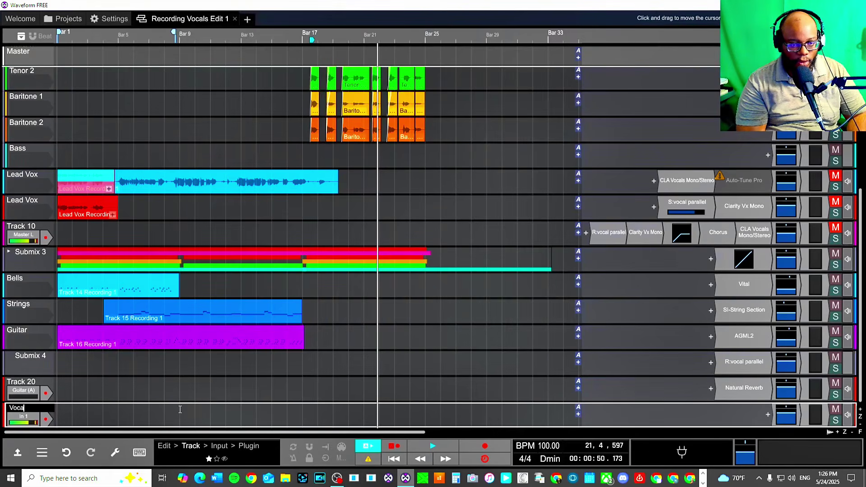
type("s")
key("Return")
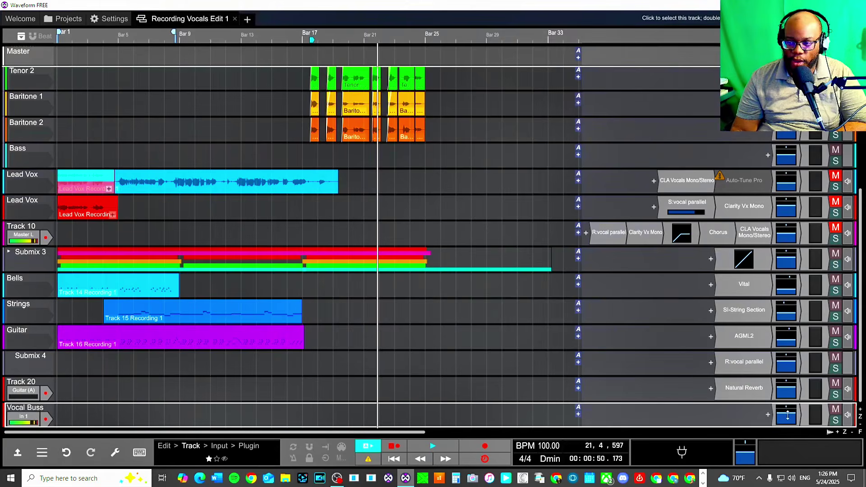
Select Submix 2, which holds the tenor and baritone tracks, and solo it
scroll(73, 248, "up", 3)
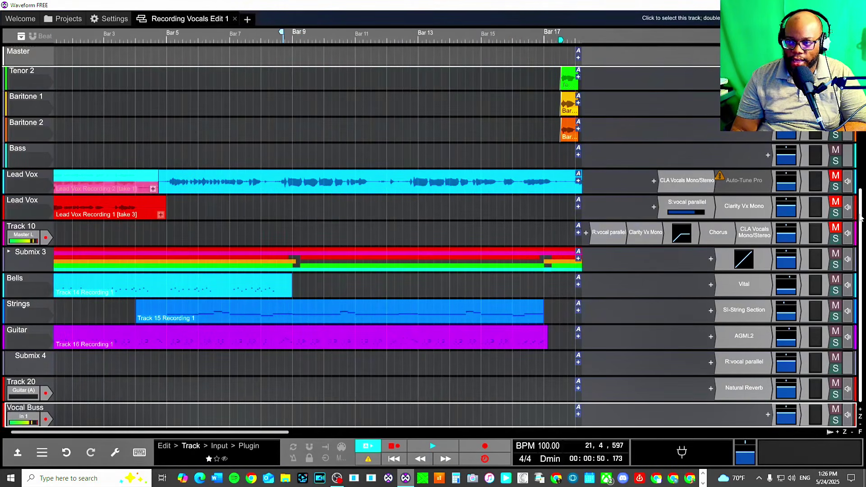
scroll(858, 204, "up", 5)
left_click_drag(197, 432, 402, 432)
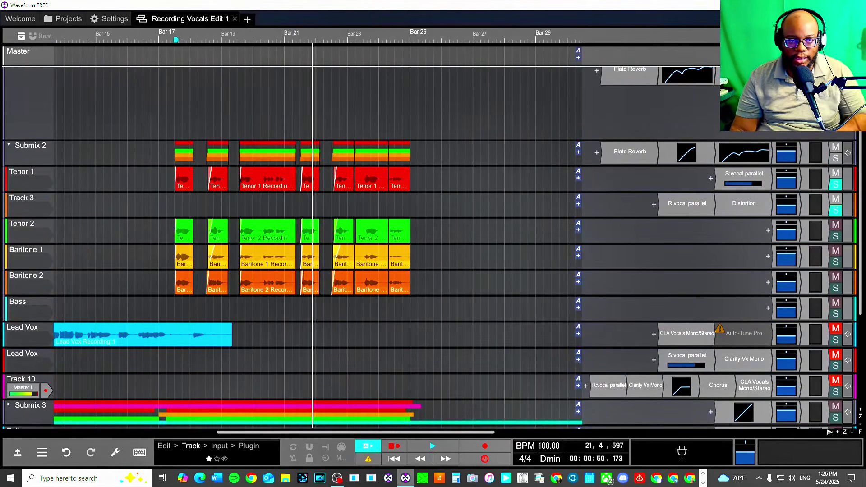
left_click(26, 148)
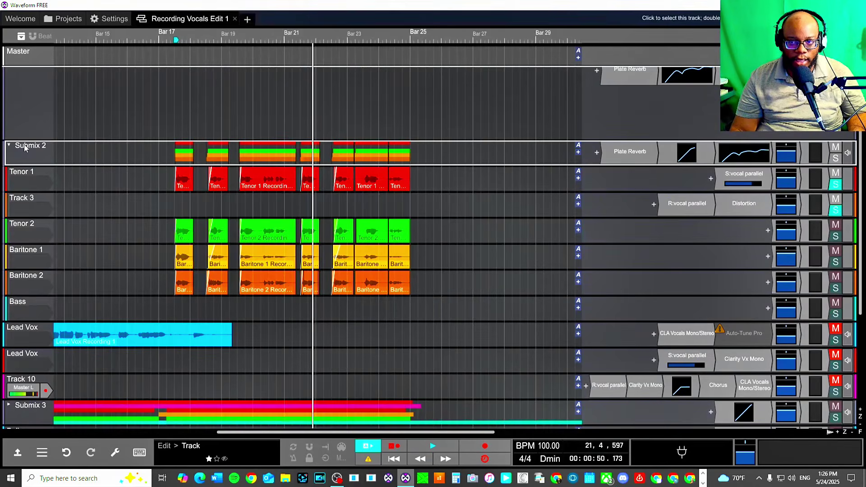
key("s")
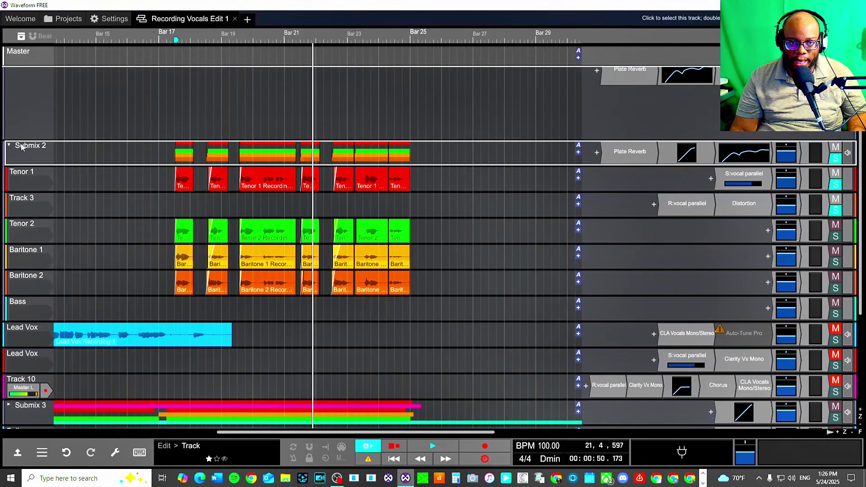
right_click(21, 148)
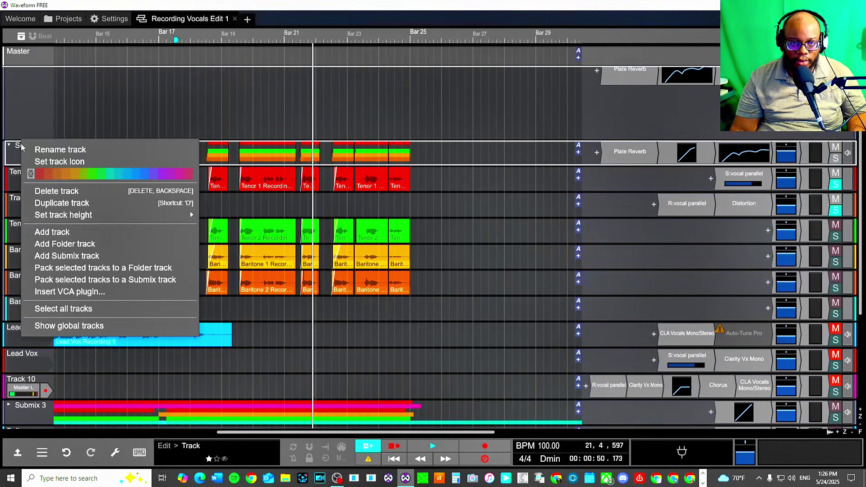
left_click(9, 148)
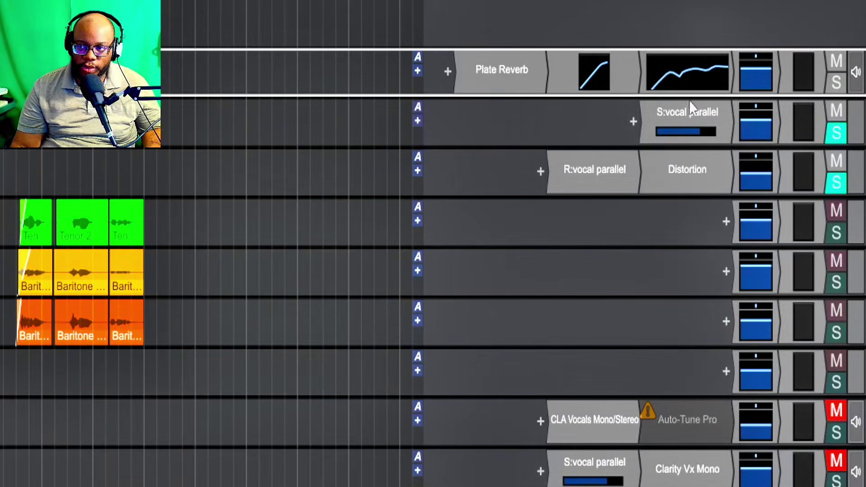
Route Submix 2's output to Track 21 (Vocal Buss) instead of the default audio output
left_click(856, 74)
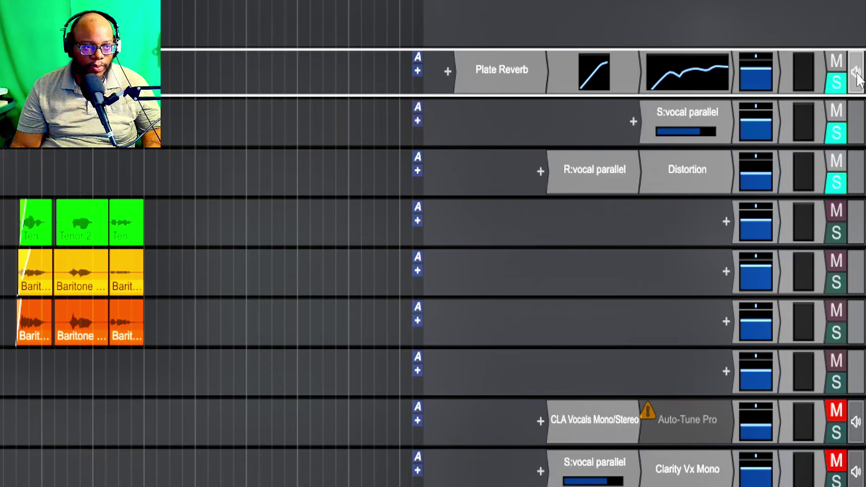
left_click(856, 74)
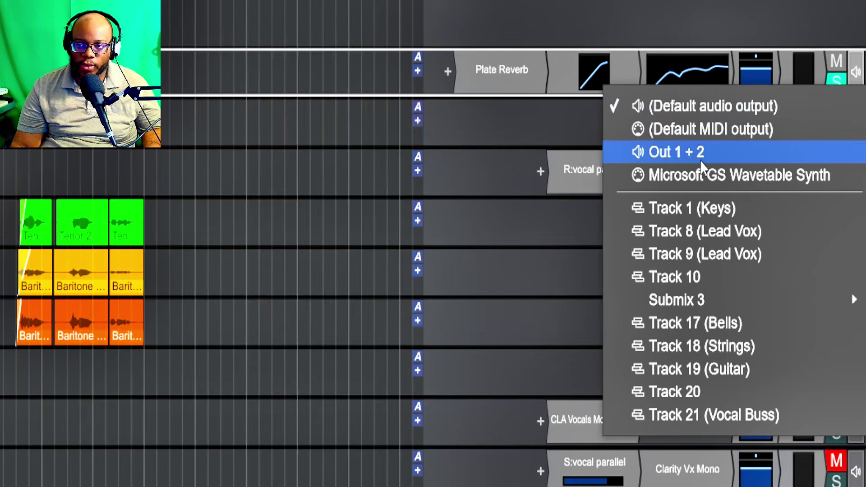
left_click(740, 415)
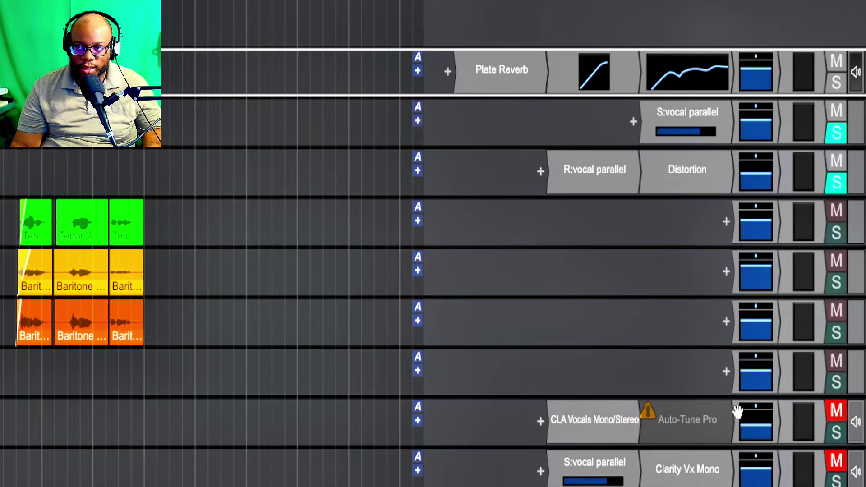
Check the output destinations offered for Submix 3 without choosing one
scroll(733, 86, "down", 8)
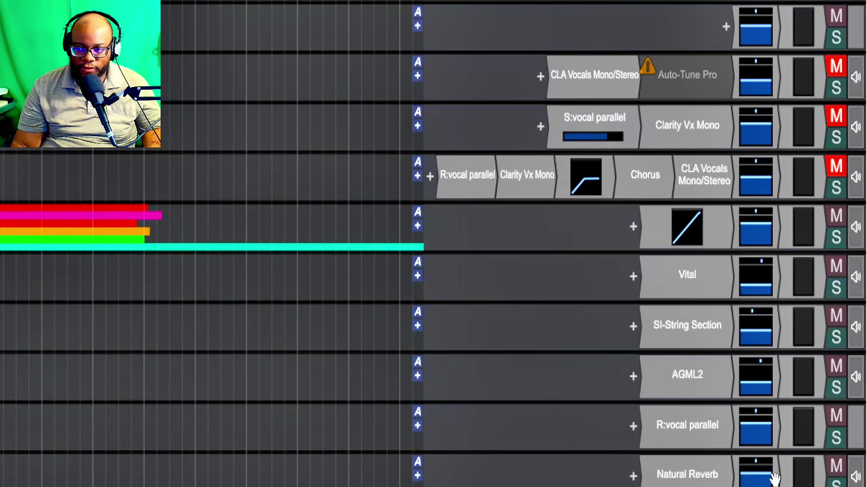
left_click(855, 228)
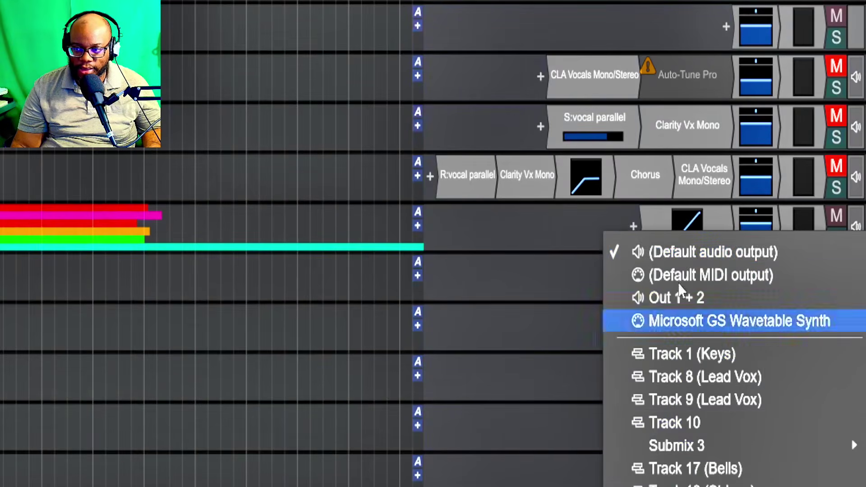
left_click(96, 478)
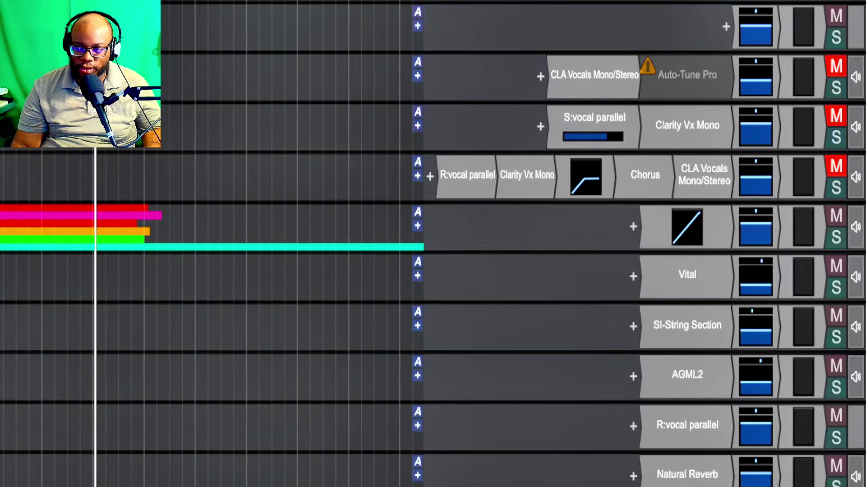
Play back the soloed Submix 2 vocals and bypass the Distortion plugin on Track 3
scroll(79, 361, "up", 8)
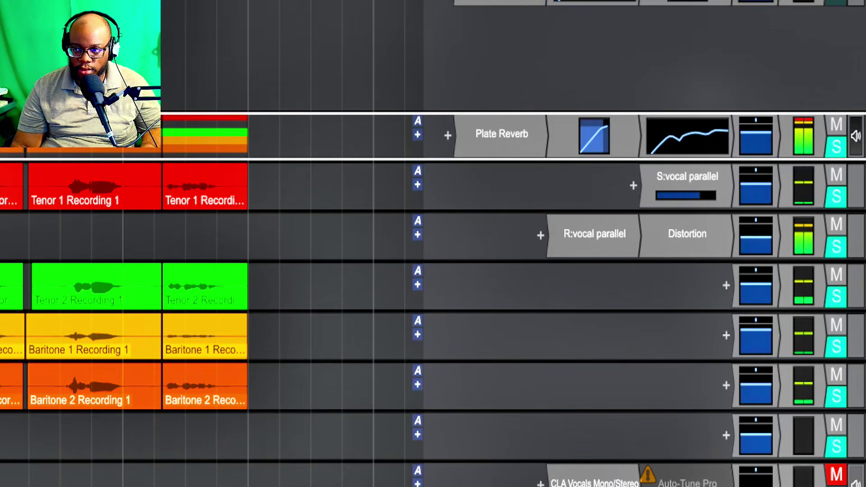
left_click(649, 232)
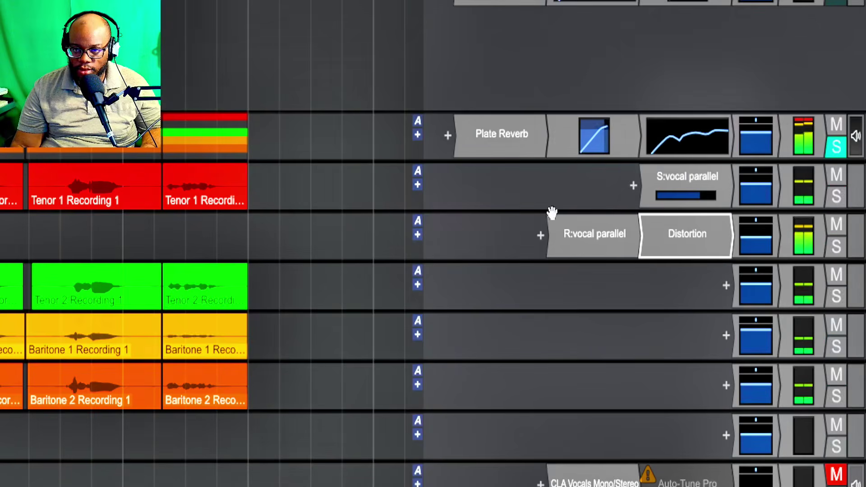
key("b")
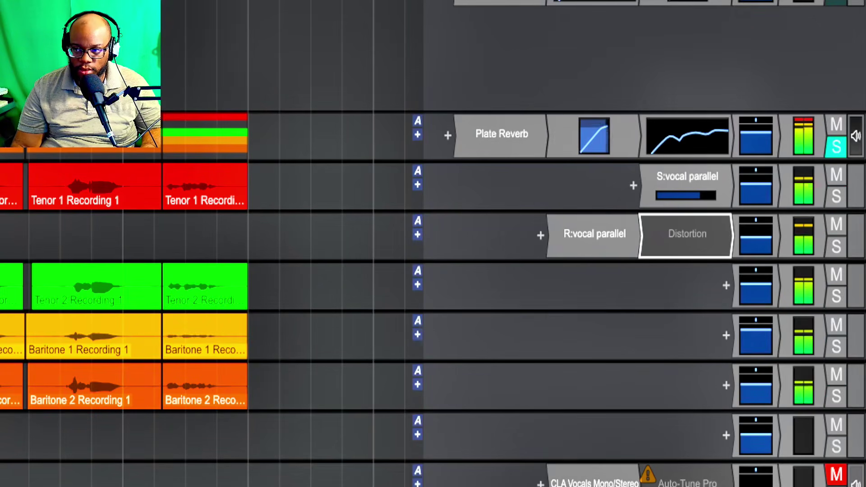
Clear the solo on Submix 2 and mute the Vocal Buss track
scroll(433, 243, "down", 7)
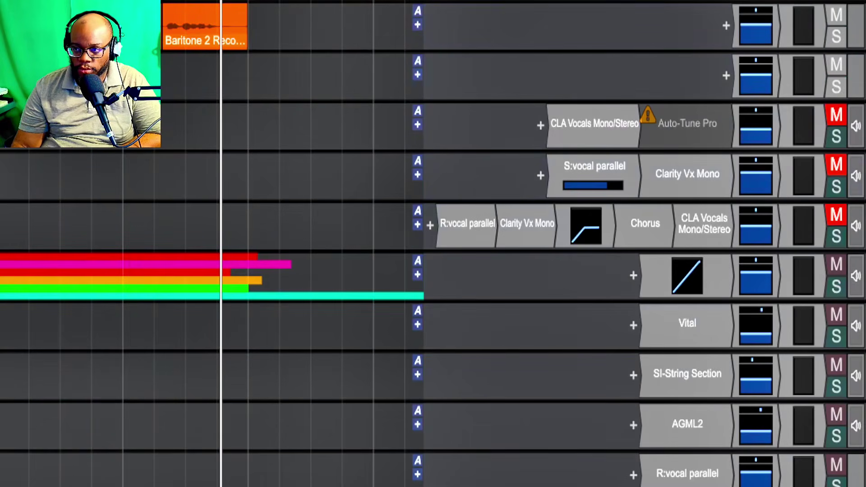
scroll(433, 243, "up", 10)
scroll(433, 243, "up", 1)
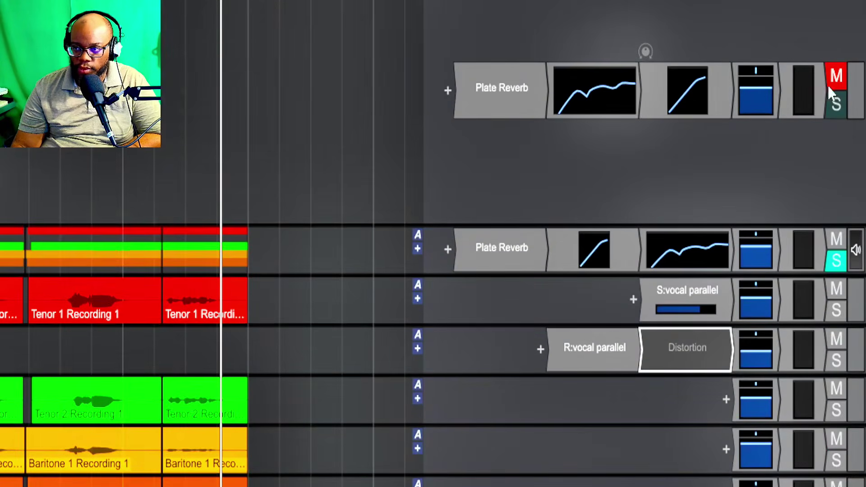
left_click(836, 74)
left_click(834, 290)
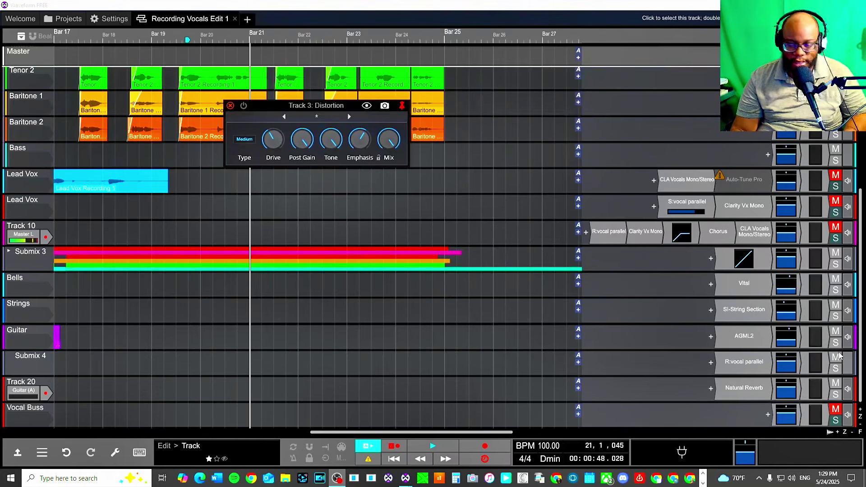
Play from just after bar 17 with Vocal Buss muted, and unmute it during playback
left_click(88, 42)
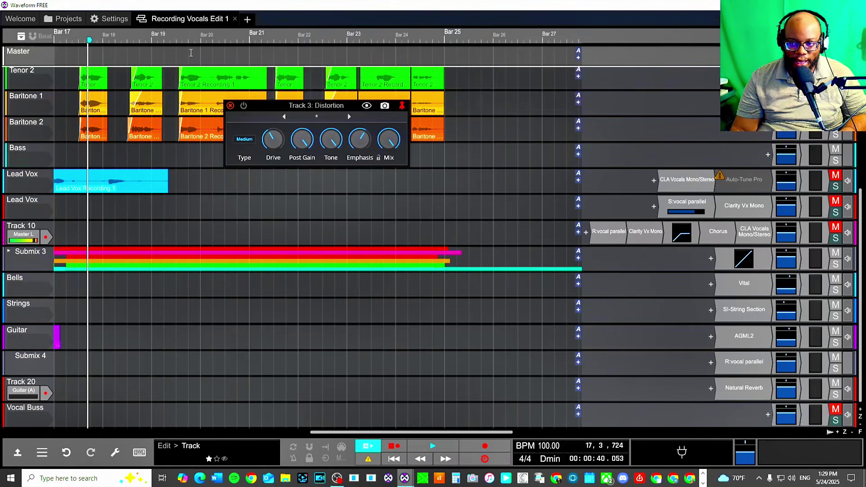
key("space")
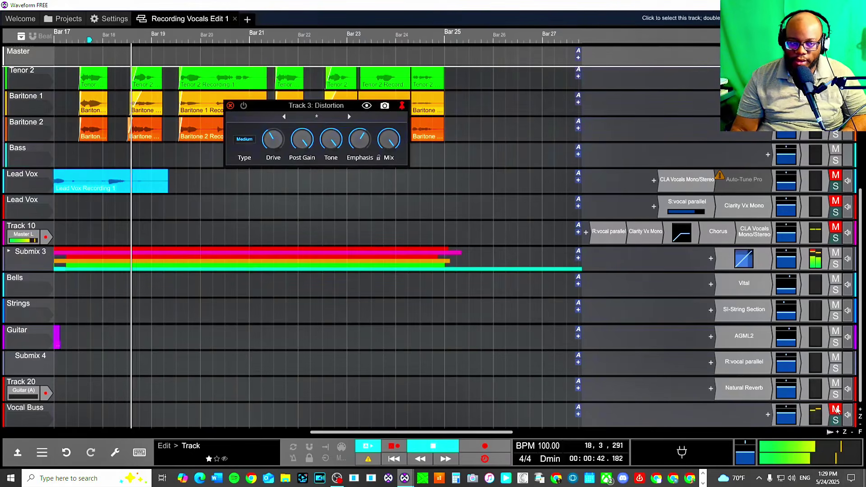
left_click(835, 409)
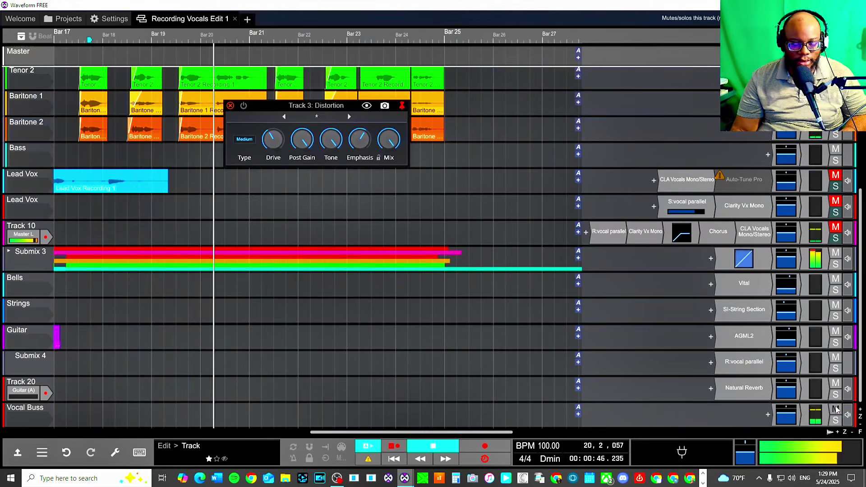
Solo Vocal Buss and replay the passage from just after bar 19, toggling the solo before stopping playback
left_click(835, 420)
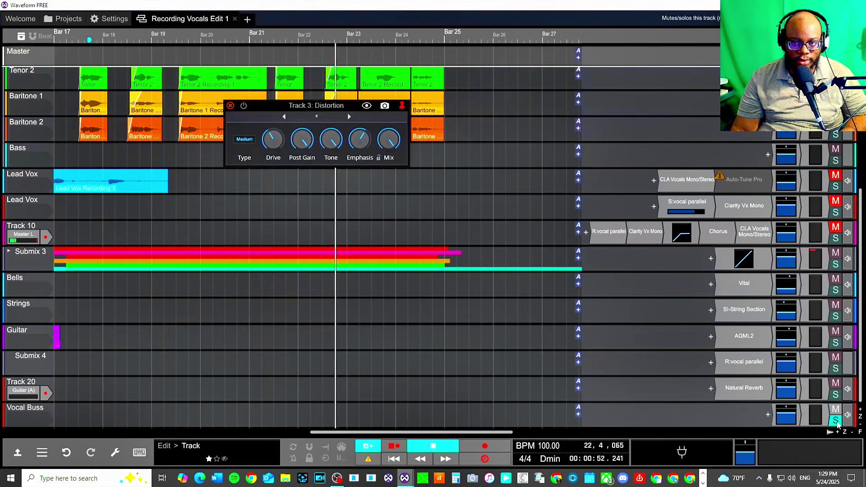
left_click(180, 33)
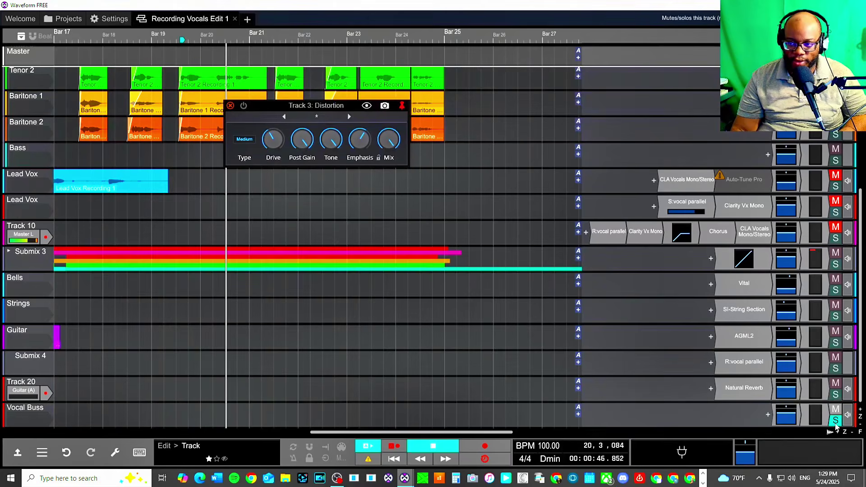
left_click(836, 423)
left_click(836, 422)
key("space")
Play the passage again with Vocal Buss soloed while checking Submix 2 and its vocal tracks
scroll(852, 312, "up", 5)
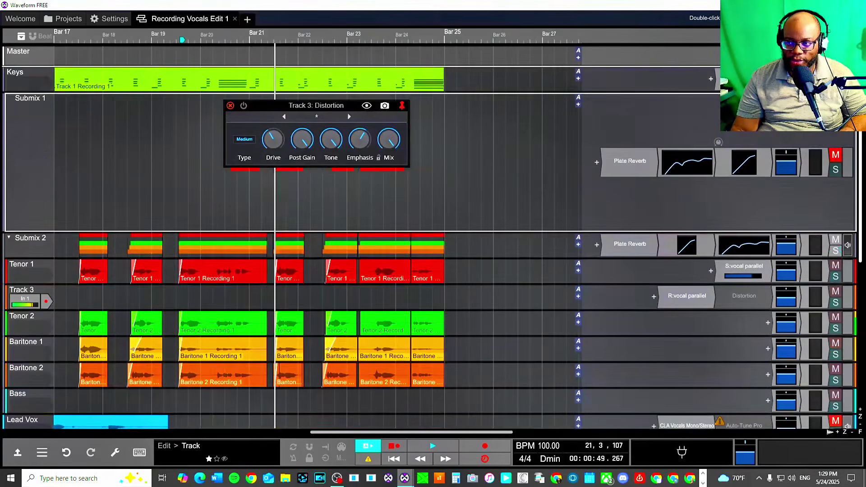
scroll(432, 248, "down", 1)
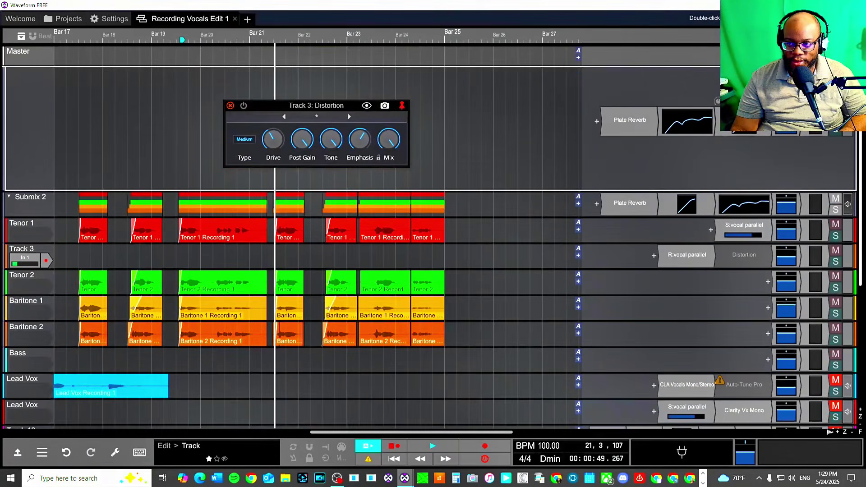
key("space")
scroll(846, 212, "down", 1)
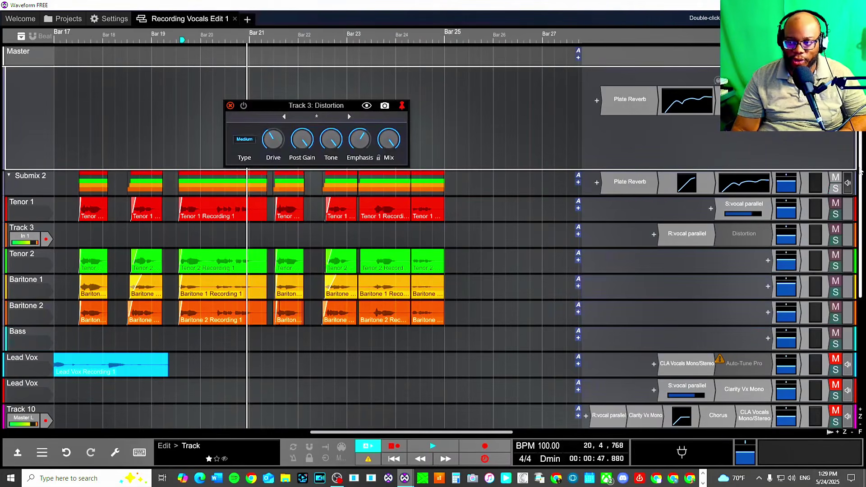
Clear the solo on Vocal Buss and insert Waveform's Delay effect on it
scroll(853, 405, "down", 5)
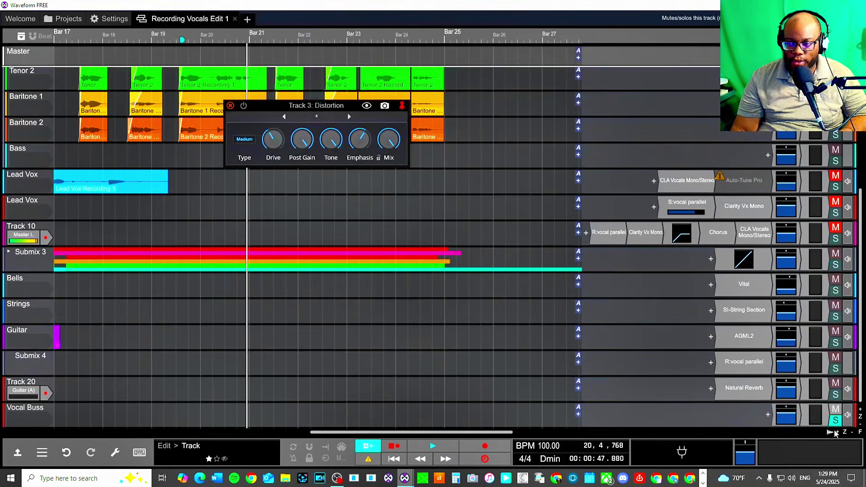
left_click(768, 415)
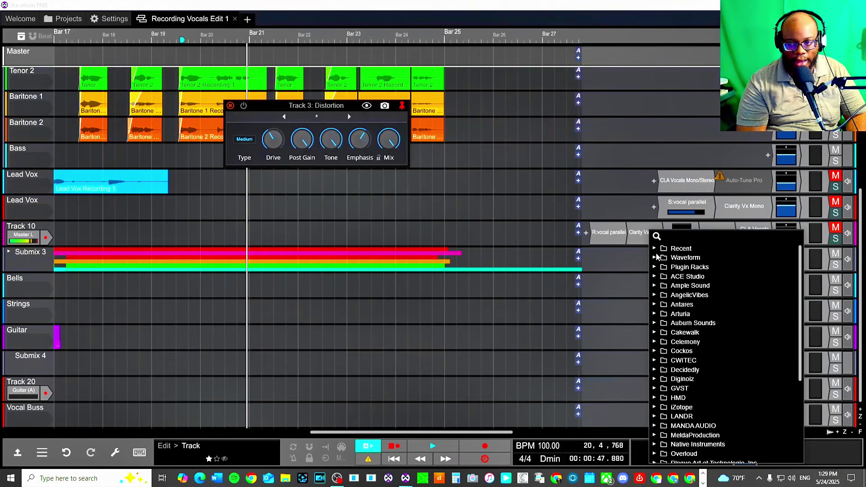
type("suroud")
key("BackSpace")
type("ro")
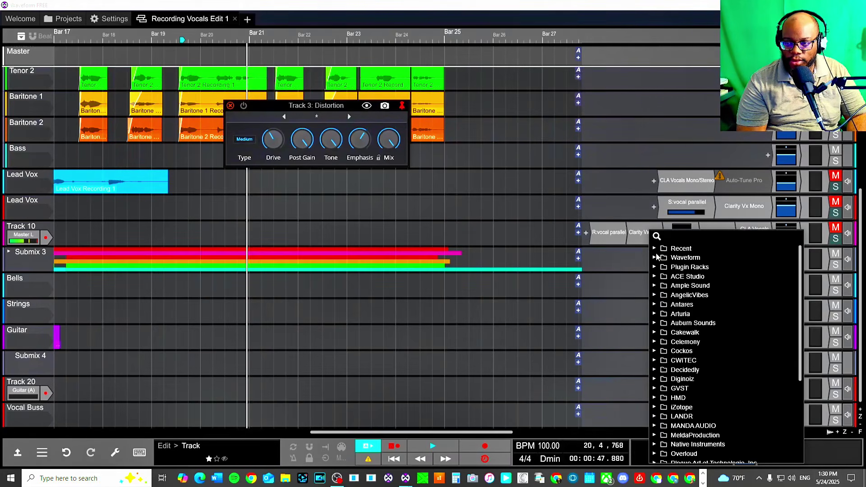
type("delay")
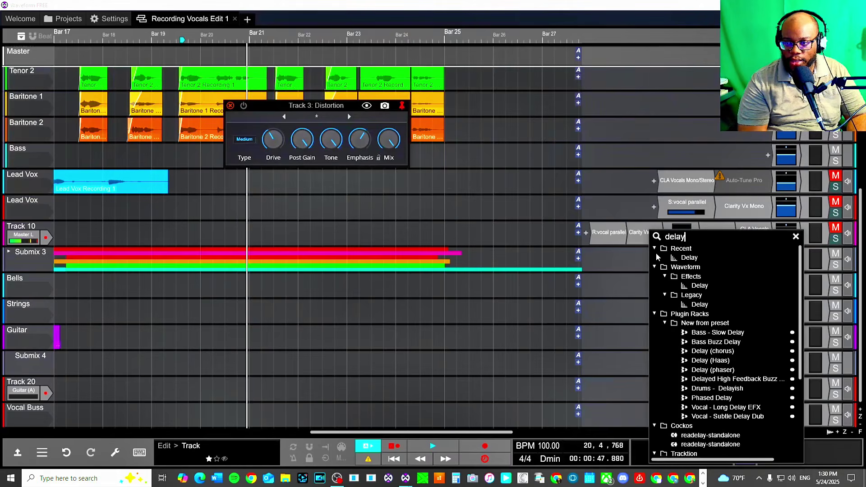
left_click(696, 286)
Load the Comb Filter 1 preset in the Vocal Buss Delay and raise its left and right delay times
left_click_drag(78, 53, 166, 94)
left_click(238, 103)
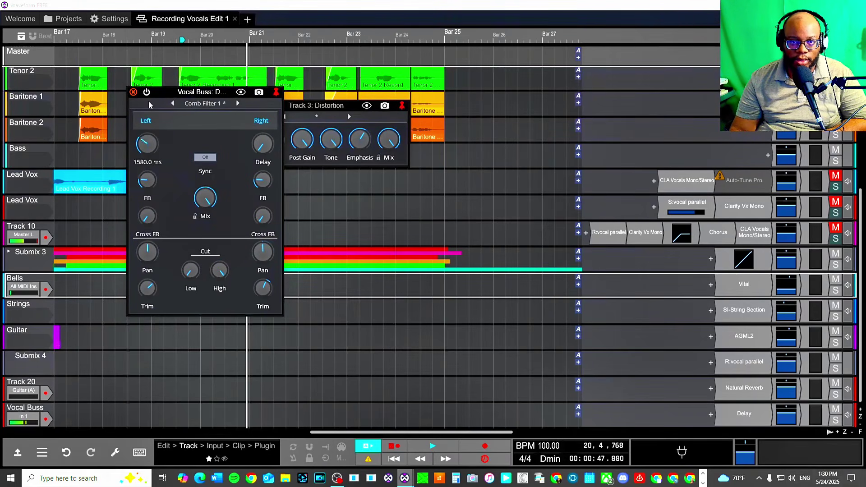
left_click_drag(260, 103, 260, 76)
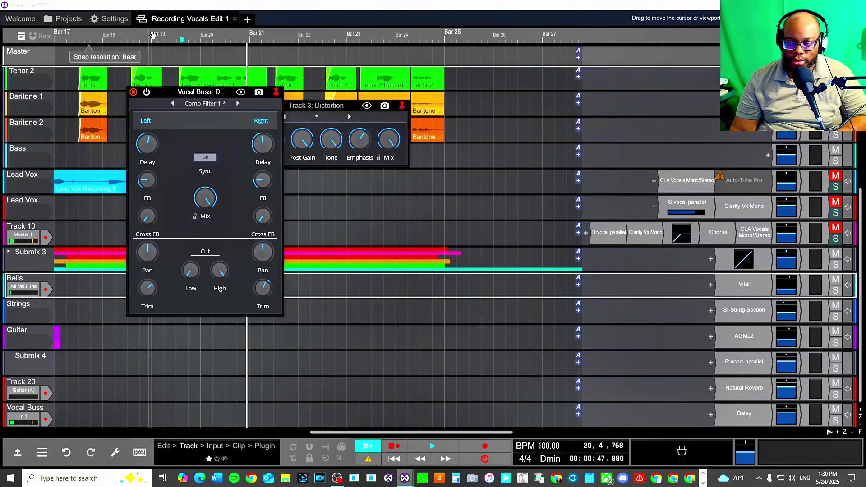
Turn on Sync in the Vocal Buss Delay during playback and replay from between bars 18 and 19
key("space")
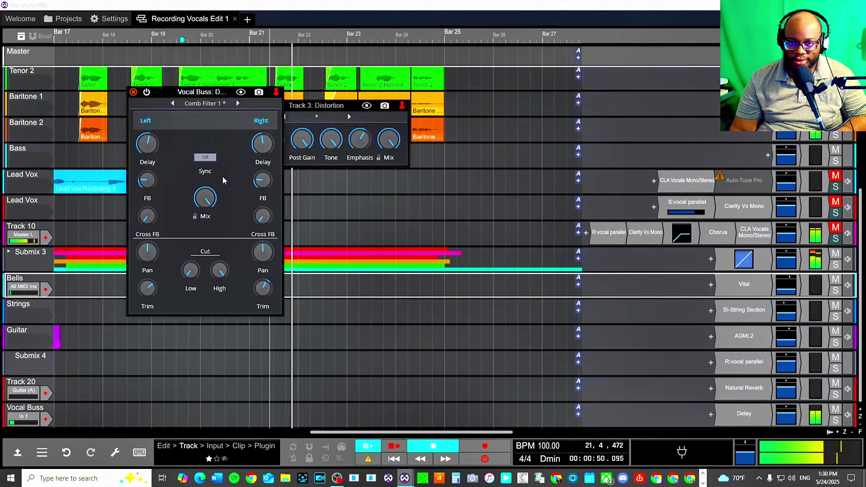
left_click(205, 157)
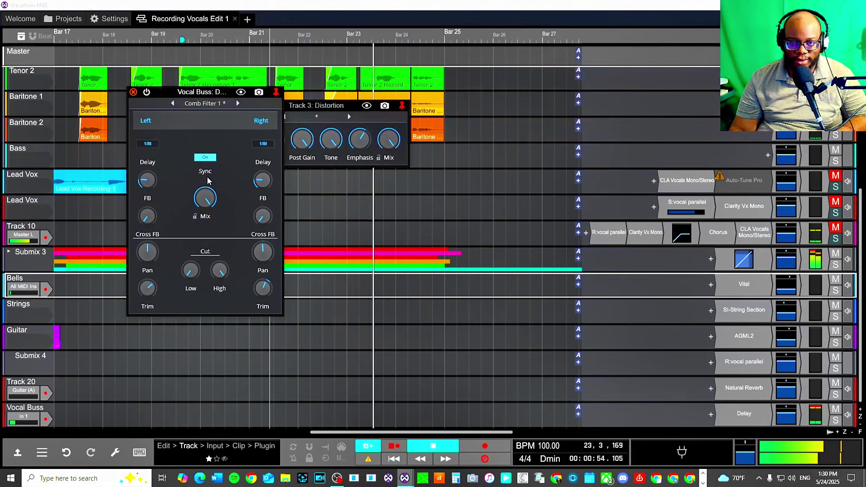
left_click(126, 39)
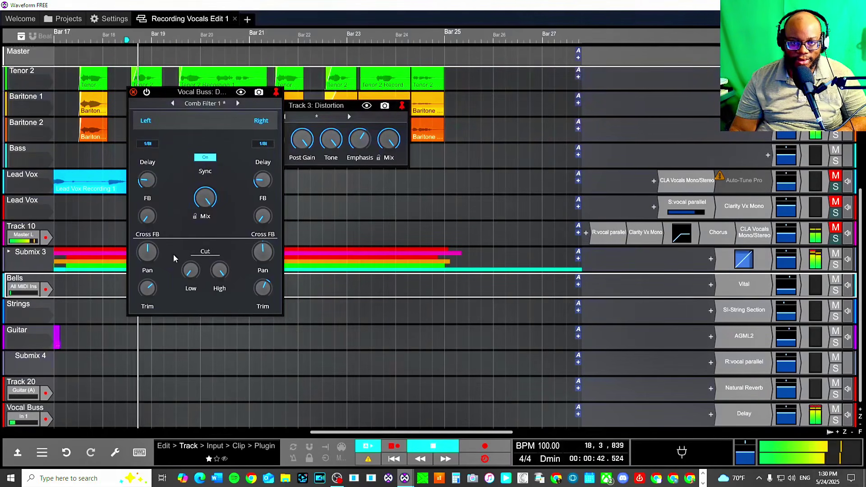
Load the 80's Guitar Solo preset in the Vocal Buss Delay while the passage plays, then stop playback
mouse_move(155, 225)
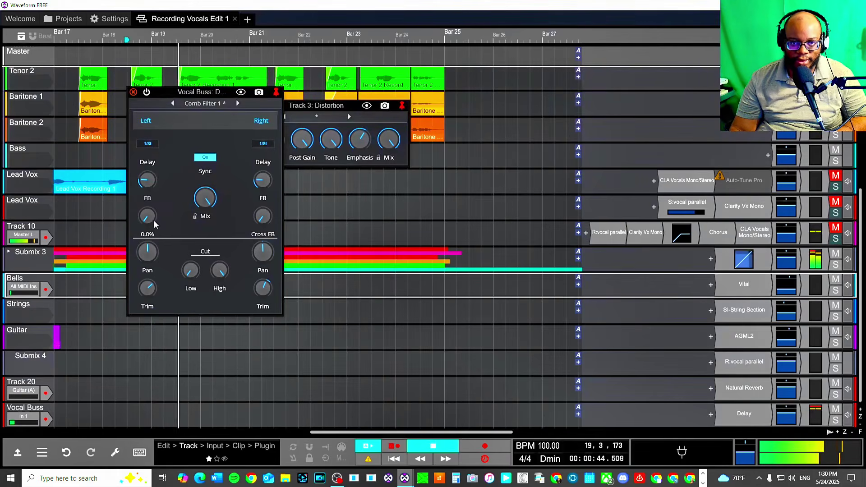
mouse_move(142, 291)
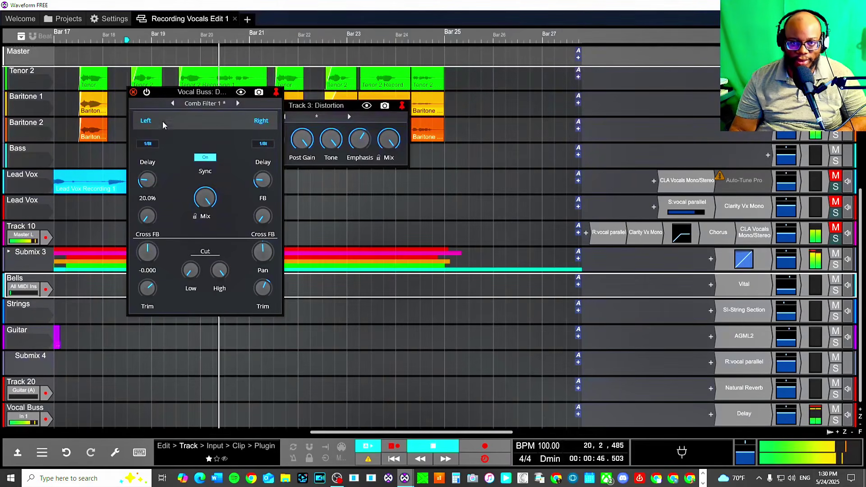
left_click(237, 104)
left_click(203, 197)
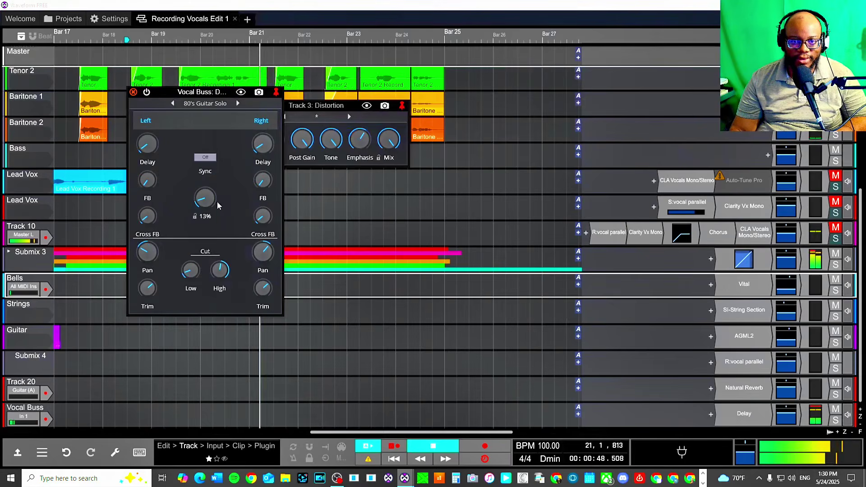
left_click(218, 104)
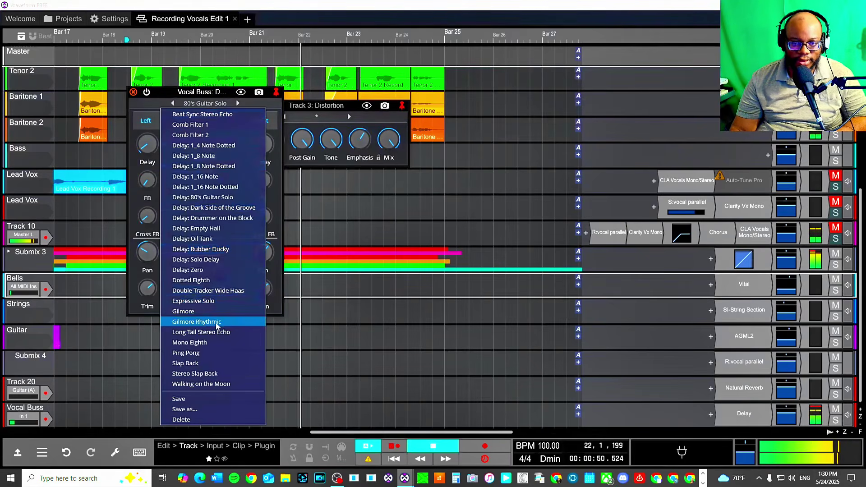
left_click(153, 105)
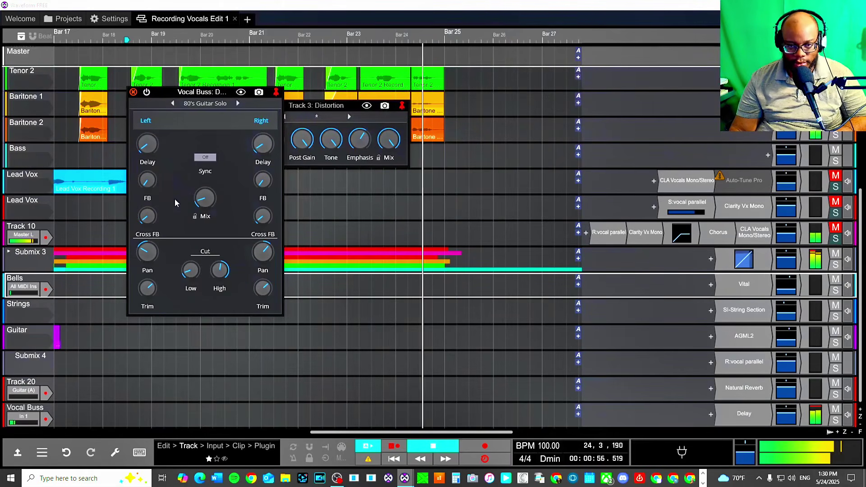
key("space")
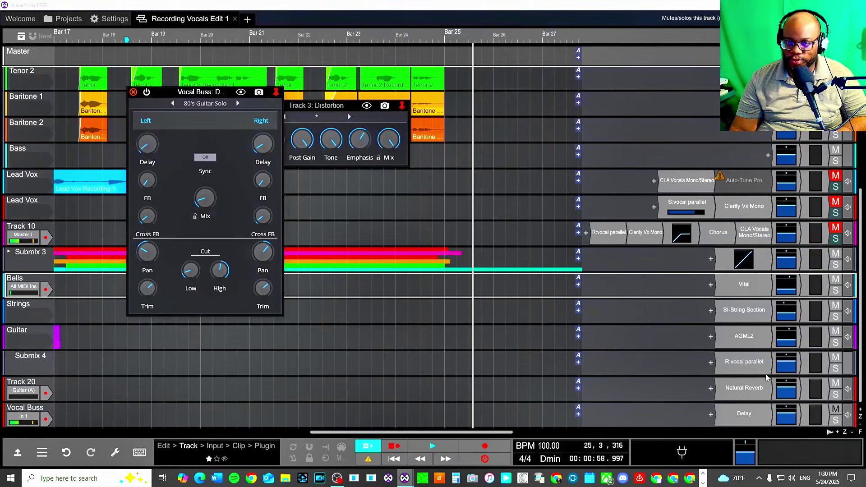
Raise the Vocal Buss volume and adjust its left and right delay times while replaying from between bars 18 and 19
left_click_drag(778, 411, 783, 333)
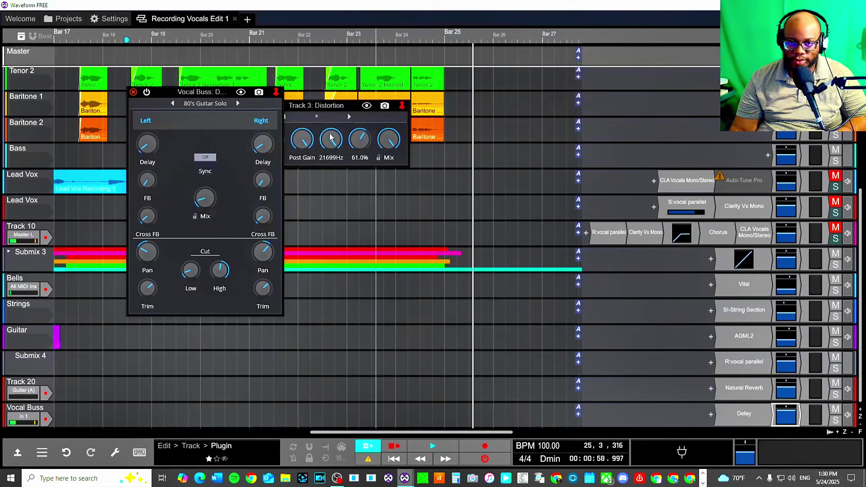
left_click(130, 42)
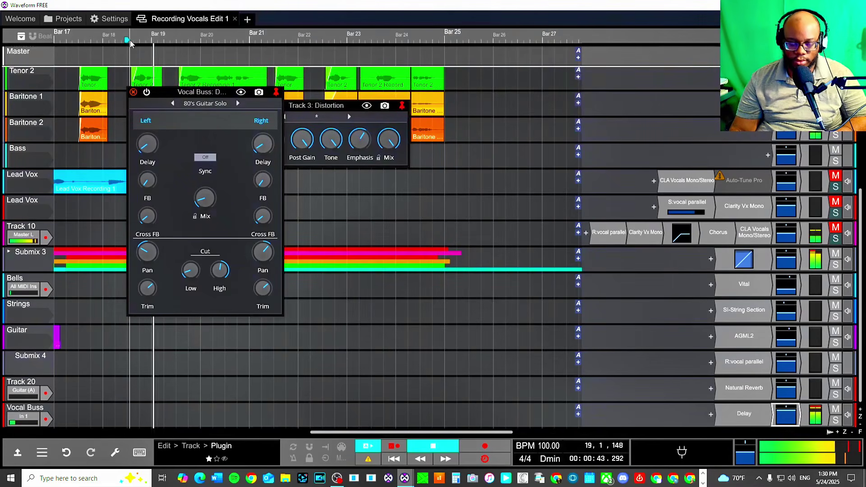
left_click_drag(147, 144, 147, 135)
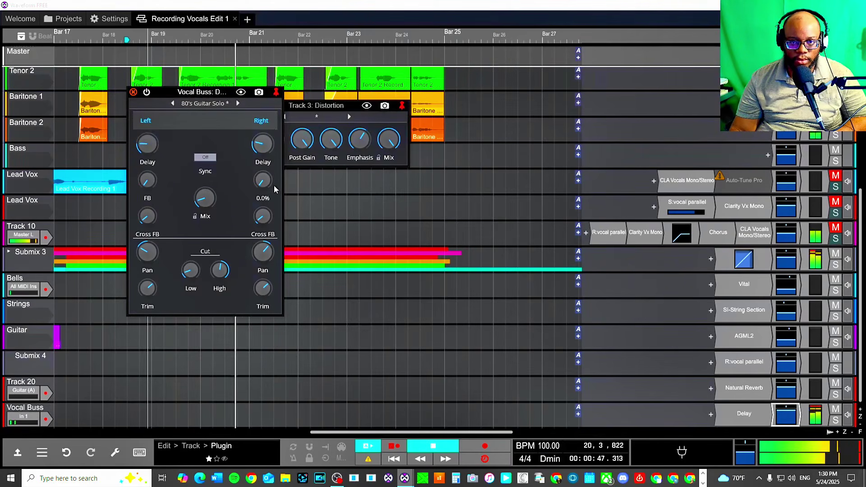
left_click_drag(145, 149, 141, 147)
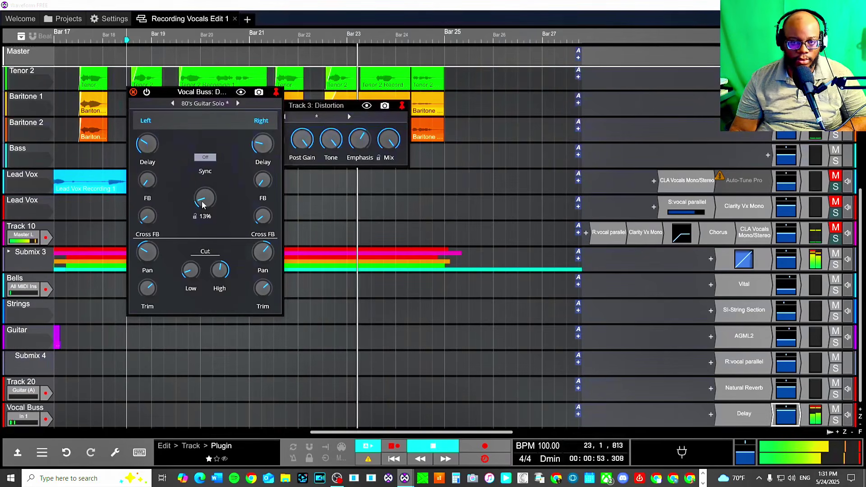
left_click(133, 92)
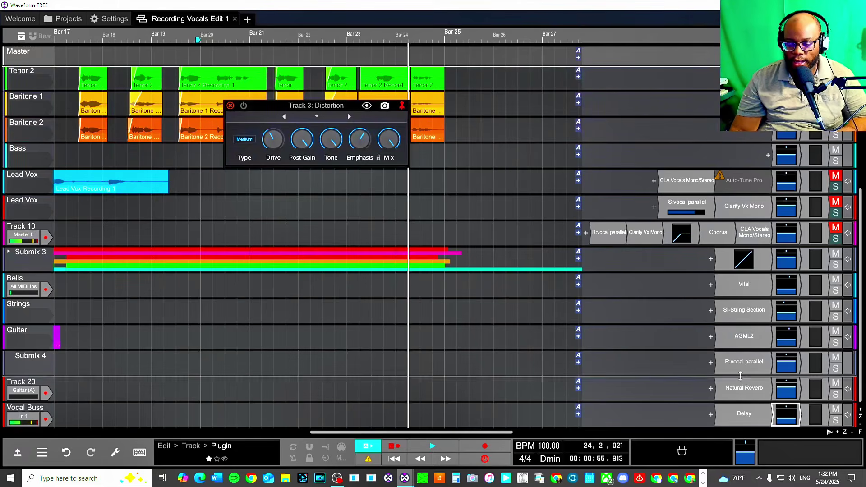
Pull the Vocal Buss fader down to -INF and raise it again, then review its Delay settings and replay
left_click_drag(787, 422, 786, 415)
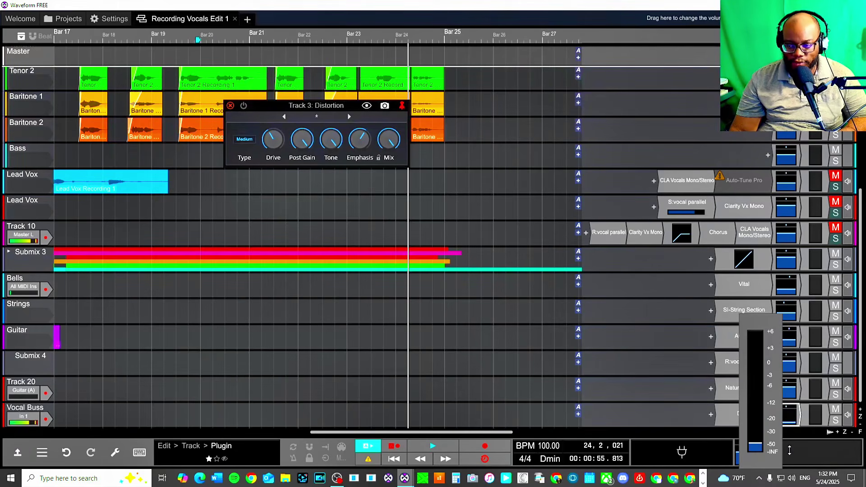
left_click_drag(790, 447, 789, 387)
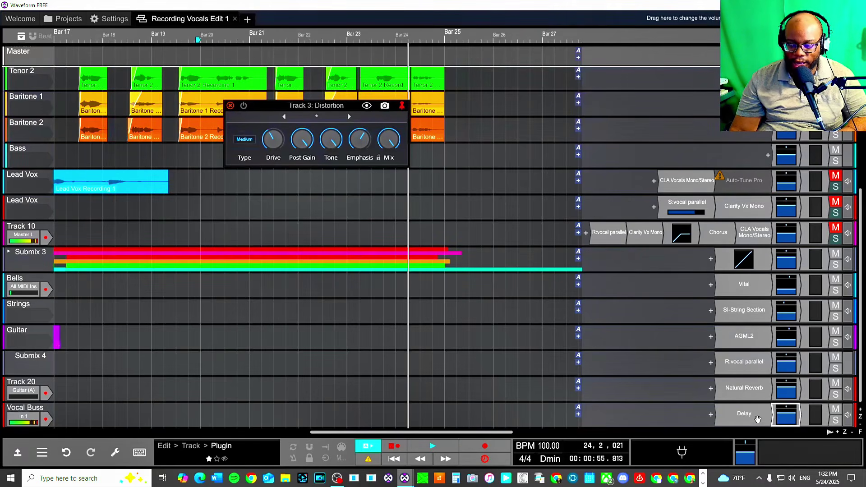
double_click(727, 415)
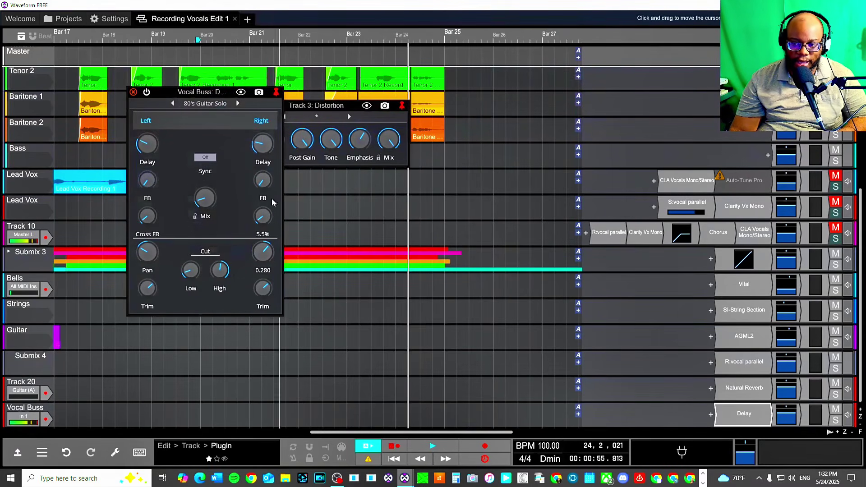
key("space")
left_click(133, 92)
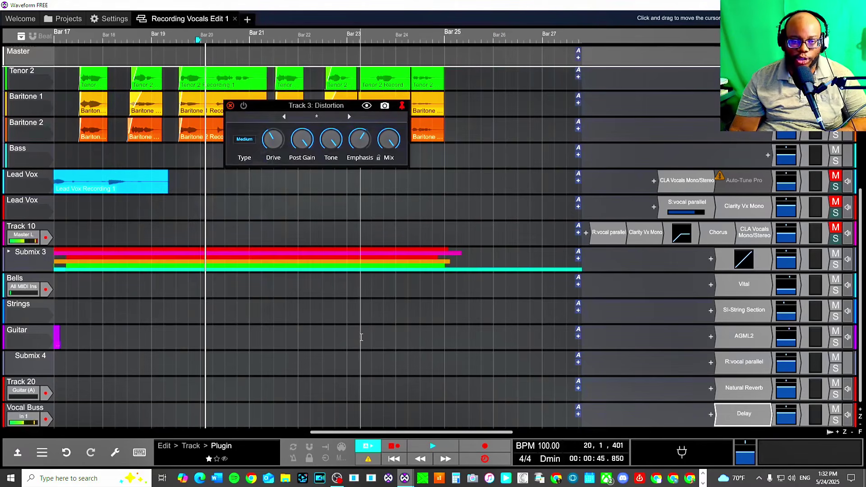
Select the Tenor 1, Track 3 and Tenor 2 tracks together and examine the commands available for them
left_click_drag(860, 201, 860, 204)
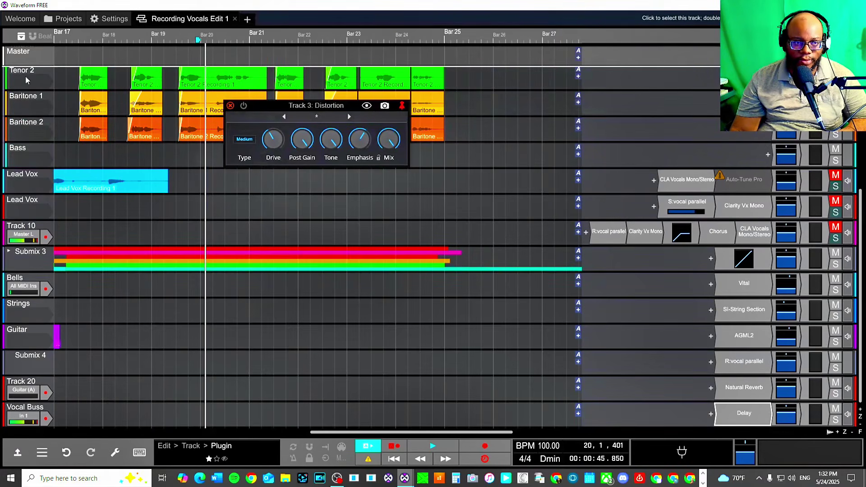
scroll(11, 113, "up", 2)
scroll(11, 112, "up", 1)
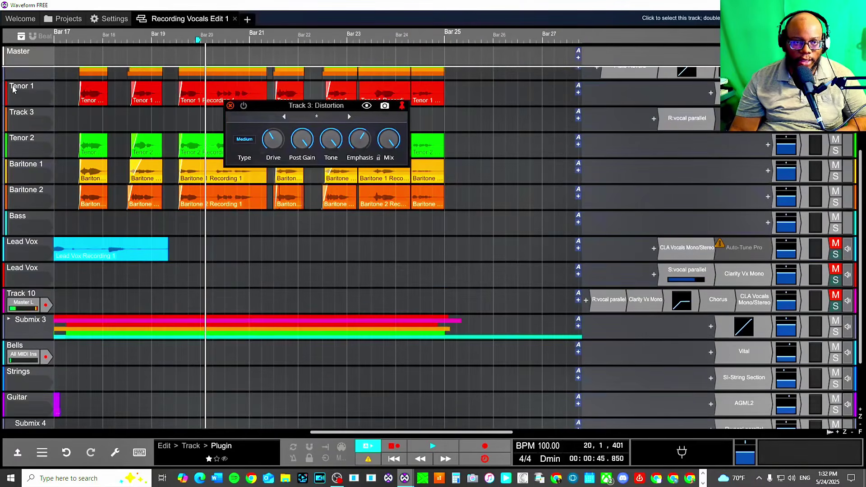
left_click(14, 89)
left_click(28, 111, "shift")
left_click(29, 141, "shift")
right_click(28, 139)
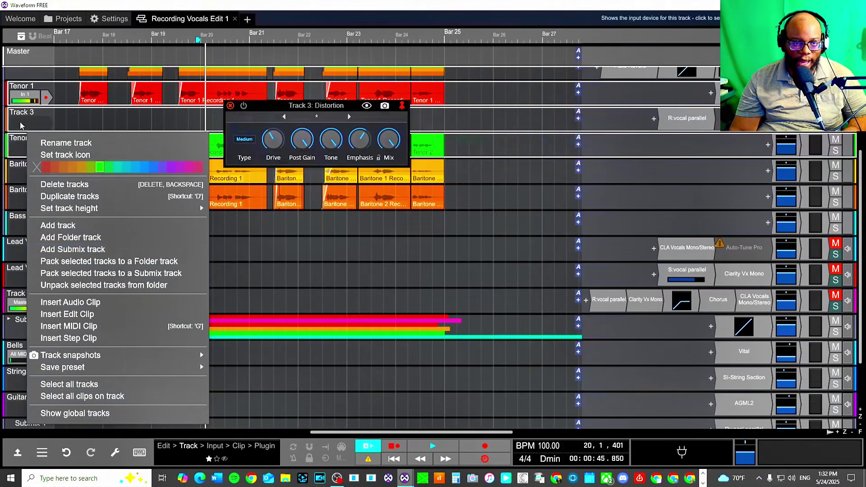
Show the expanded edit controls and examine the file, options, click, sync, video, automation, snap-to-grid and track commands
left_click(17, 453)
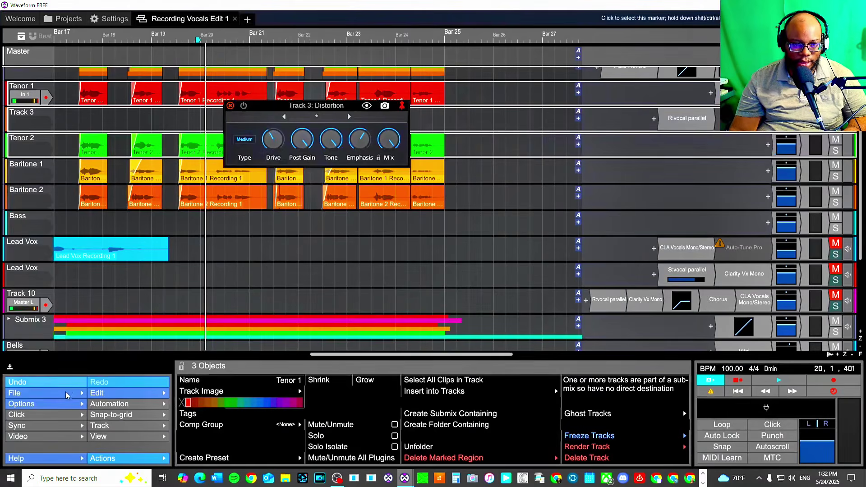
left_click(55, 405)
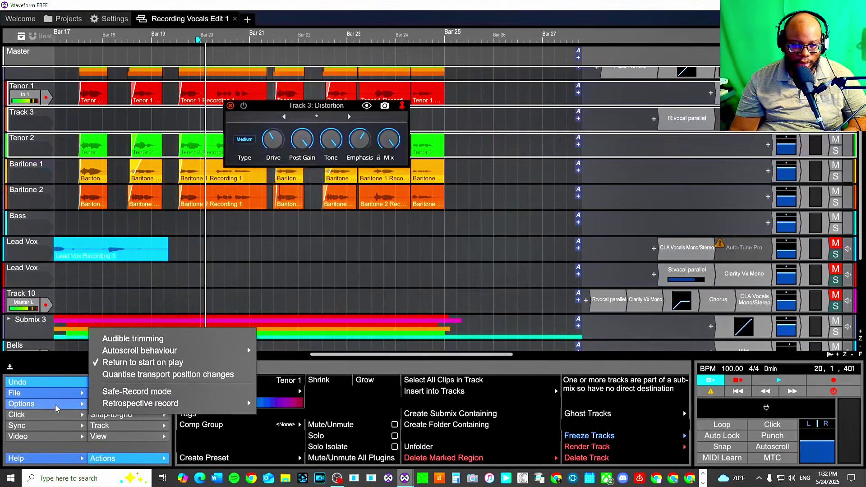
left_click(58, 394)
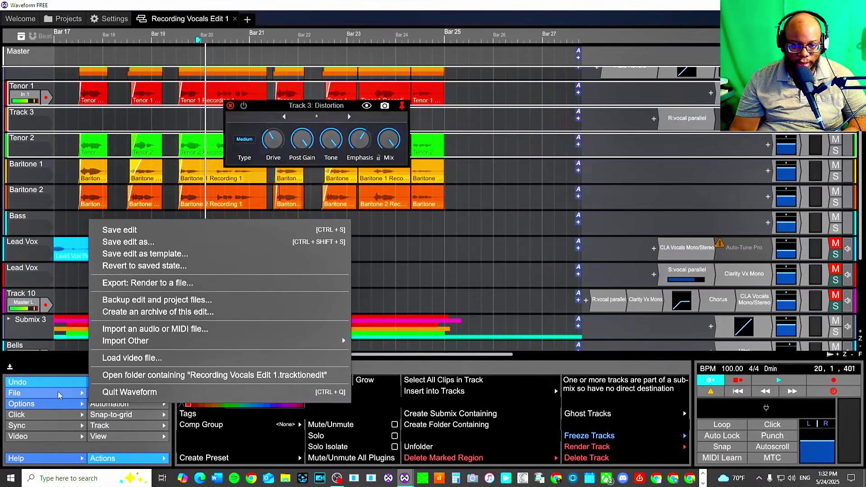
left_click(63, 420)
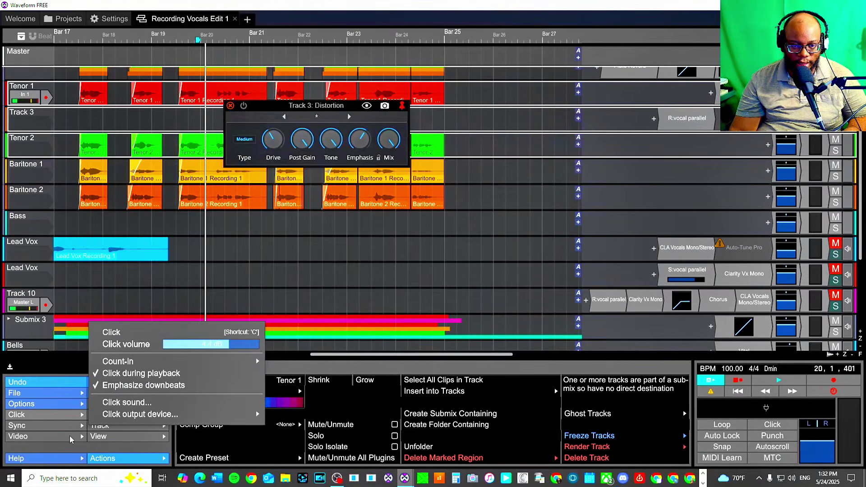
left_click(67, 426)
left_click(69, 435)
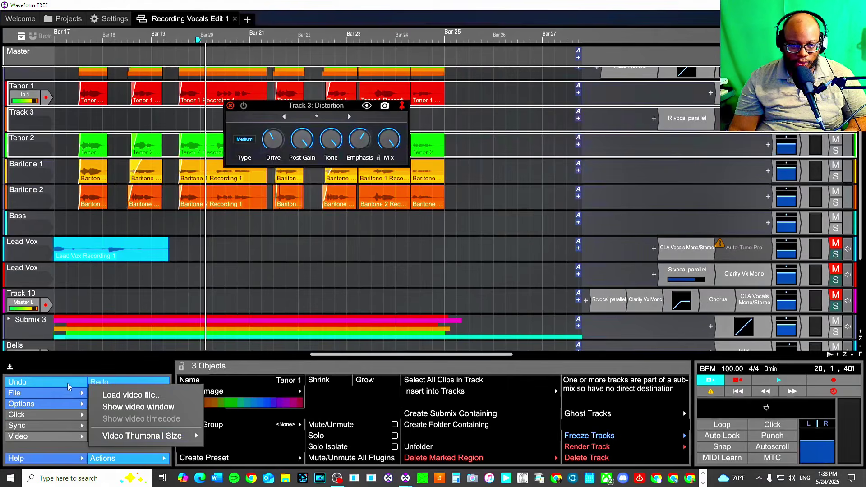
left_click(49, 393)
left_click(118, 406)
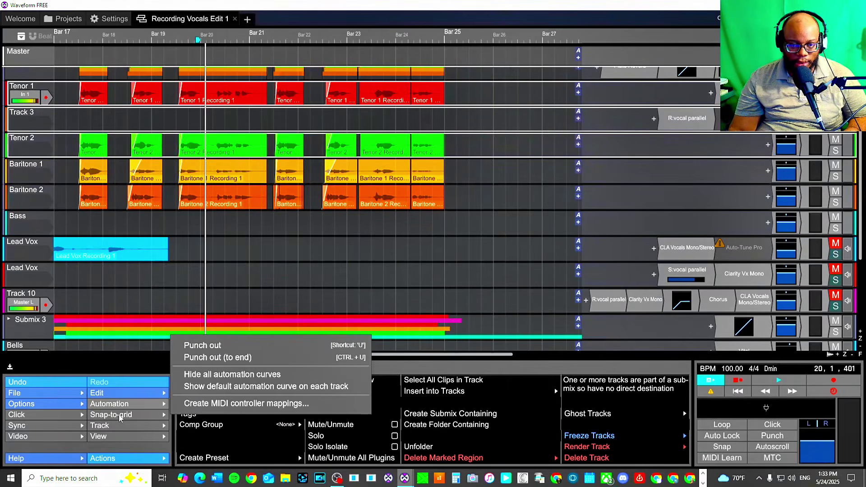
left_click(116, 416)
left_click(107, 428)
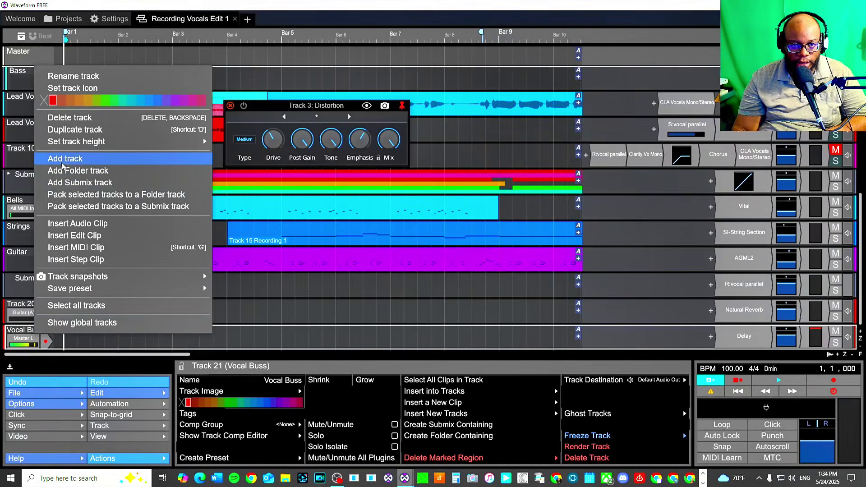
Add a track below Vocal Buss, route its audio input from Vocal Buss and arm it for recording
left_click(63, 162)
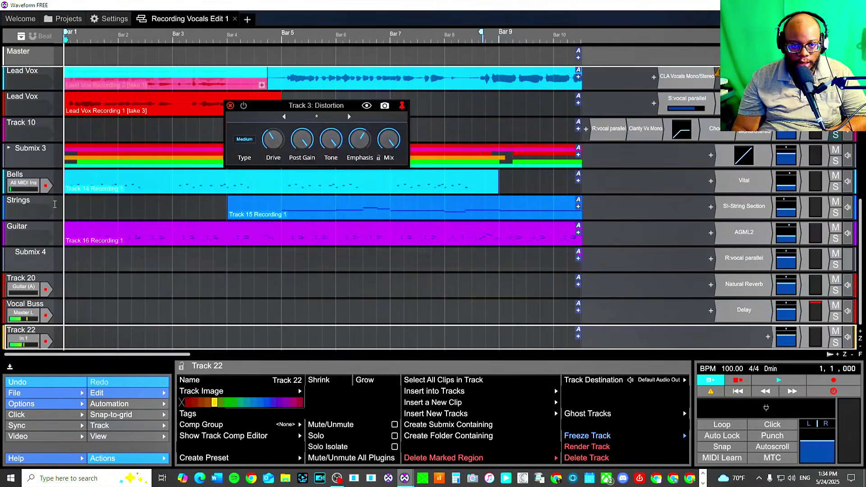
left_click(31, 340)
left_click(30, 340)
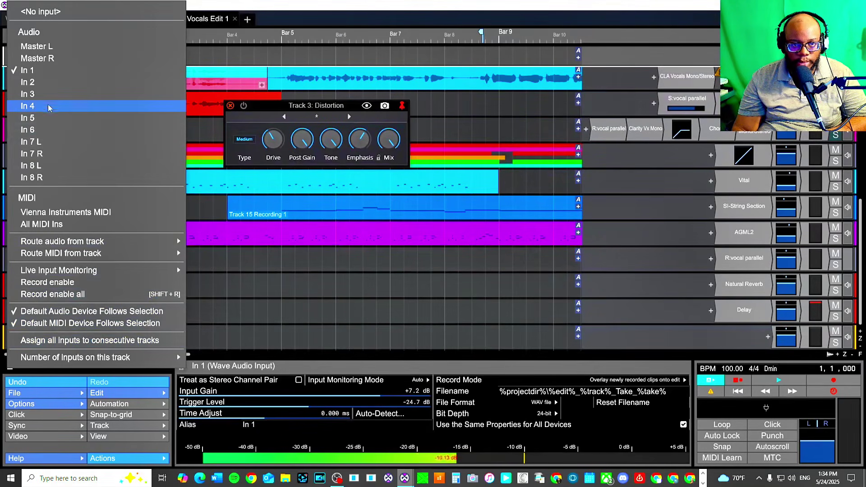
mouse_move(70, 242)
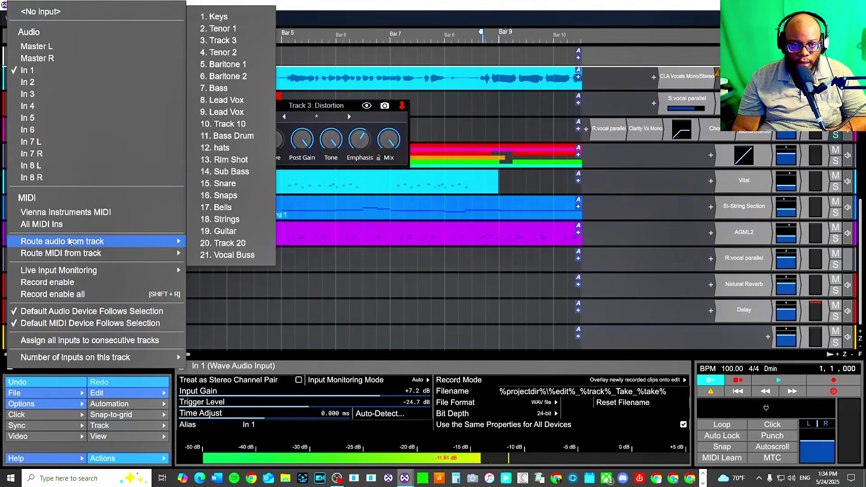
left_click(238, 256)
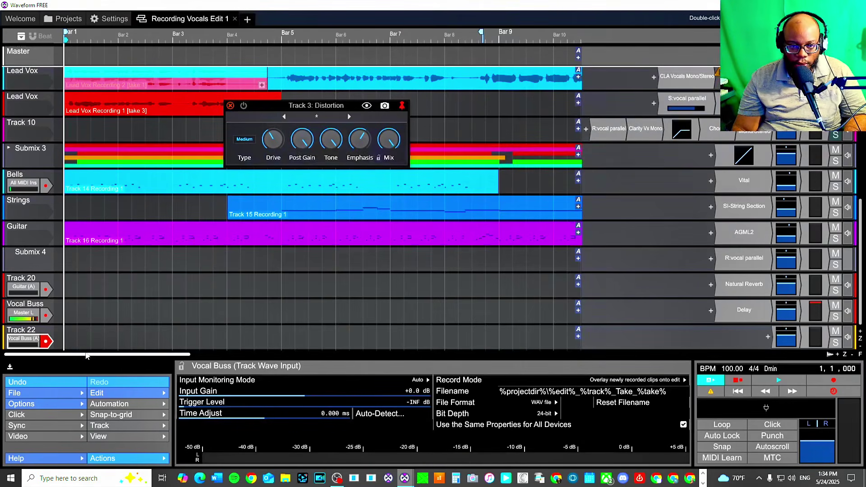
key("r")
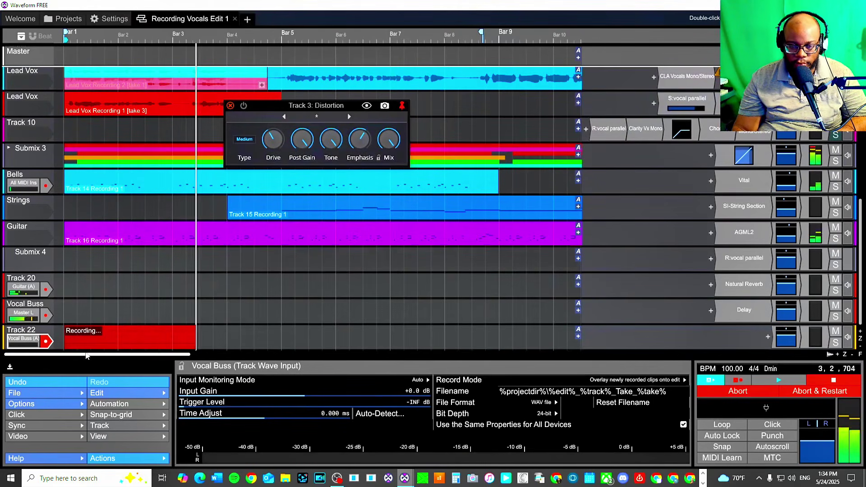
left_click_drag(87, 356, 86, 340)
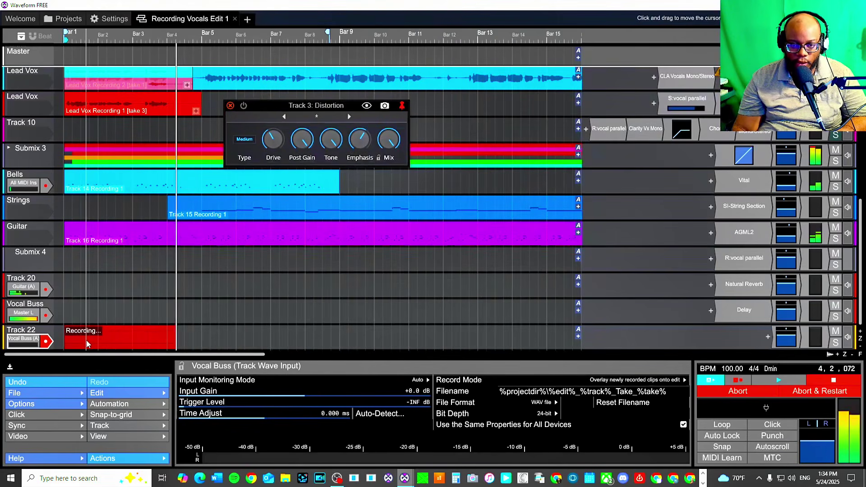
key("space")
left_click(162, 331)
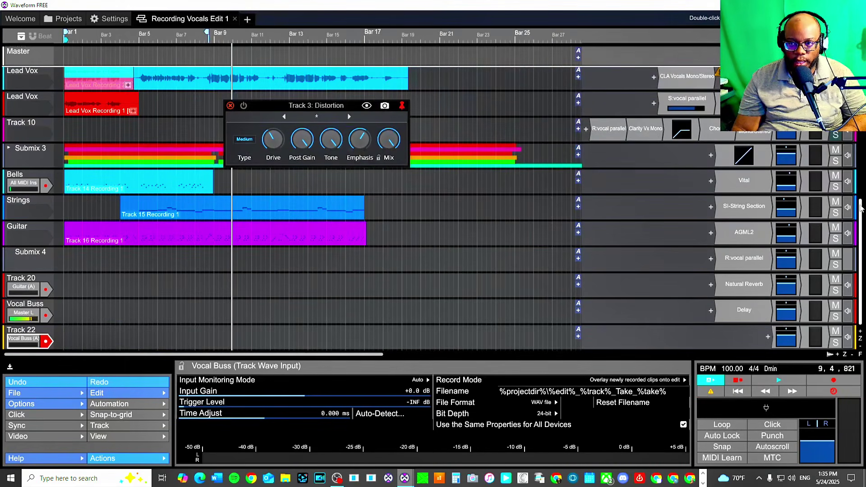
Record the Vocal Buss output onto Track 22 from bar 17 to just past bar 21
scroll(340, 48, "up", 6)
scroll(339, 49, "down", 3)
left_click(367, 39)
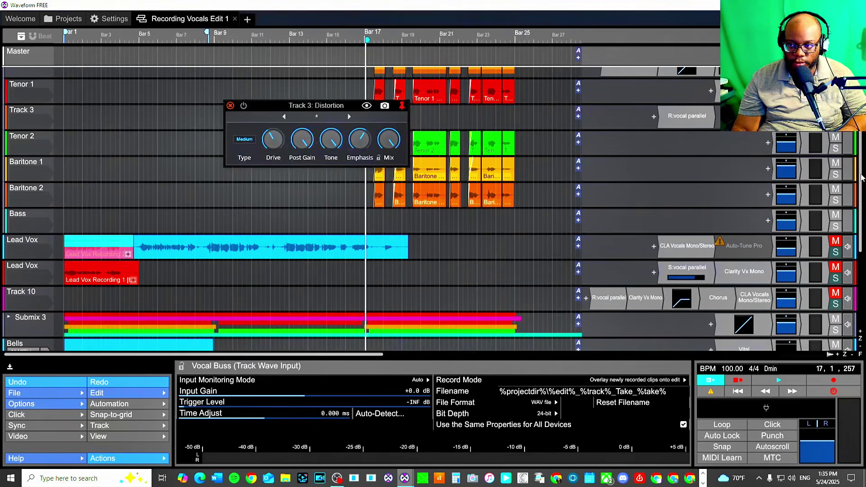
scroll(661, 334, "down", 7)
key("r")
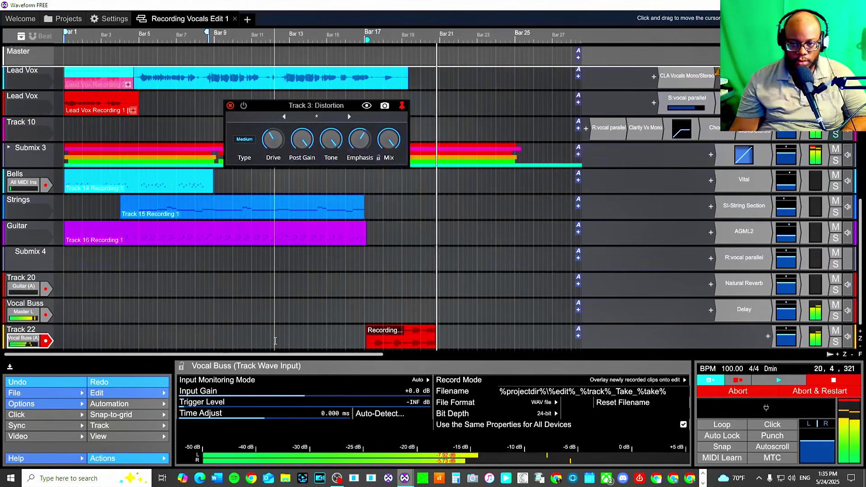
key("space")
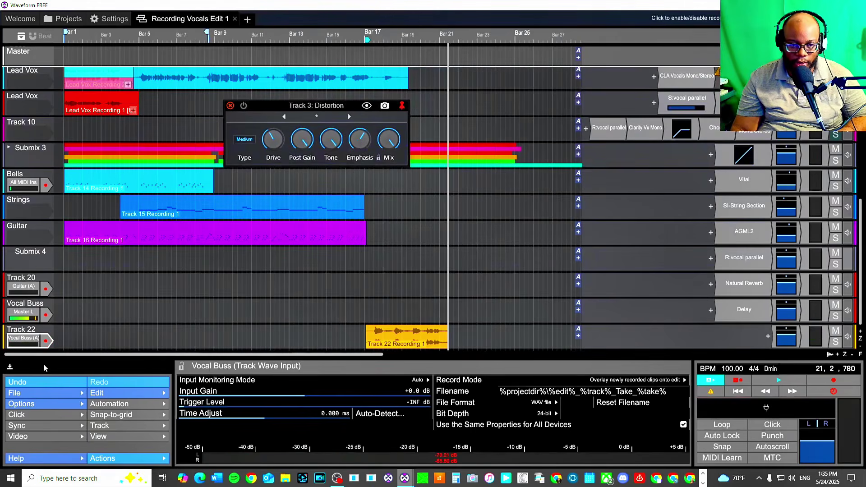
Solo Track 22 and play its recorded clip from just after bar 17
left_click(835, 341)
left_click(374, 36)
key("space")
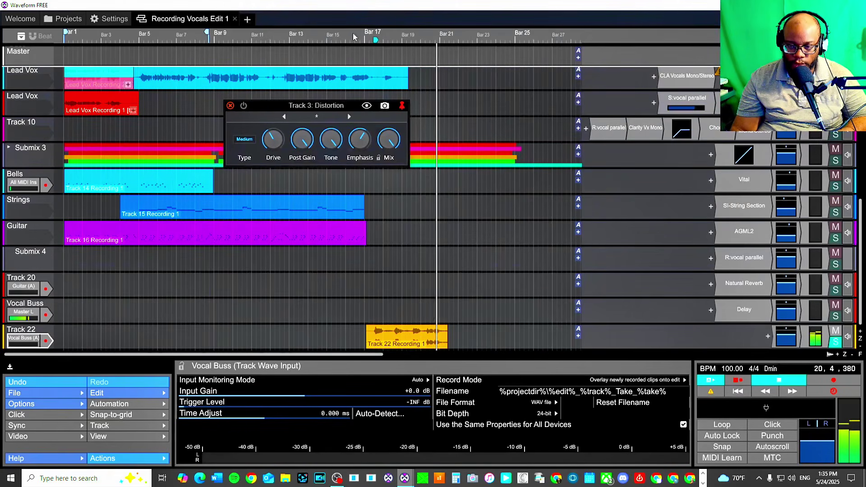
key("space")
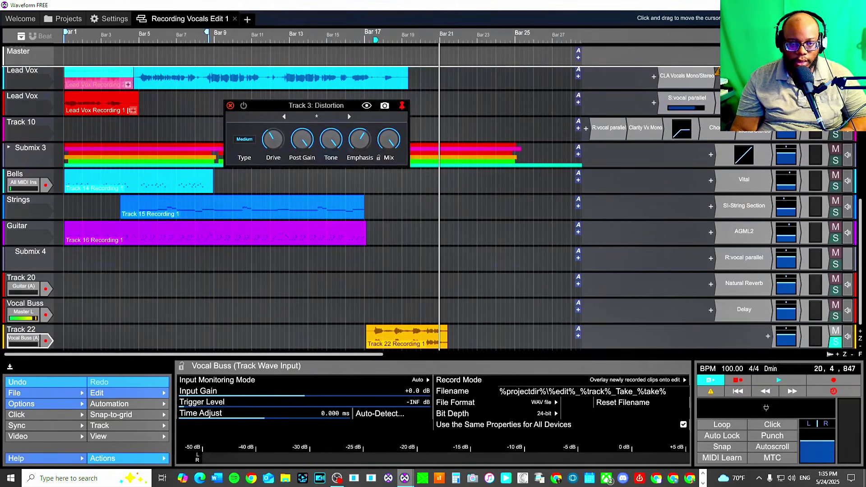